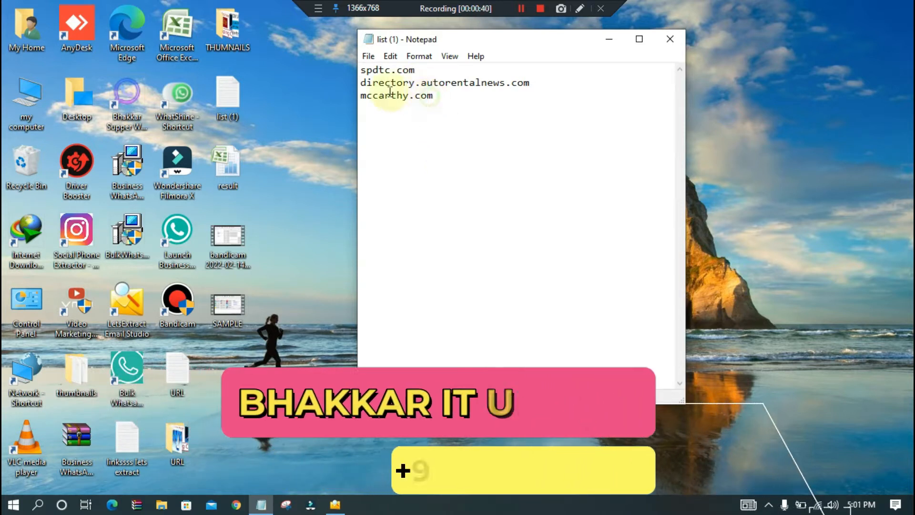
- Minimise the website list in Notepad, open LetsExtract Email Studio and dismiss its welcome window
{"action": "left_click_drag", "start_coordinate": [428, 96], "coordinate": [360, 71]}
{"action": "left_click", "coordinate": [459, 148]}
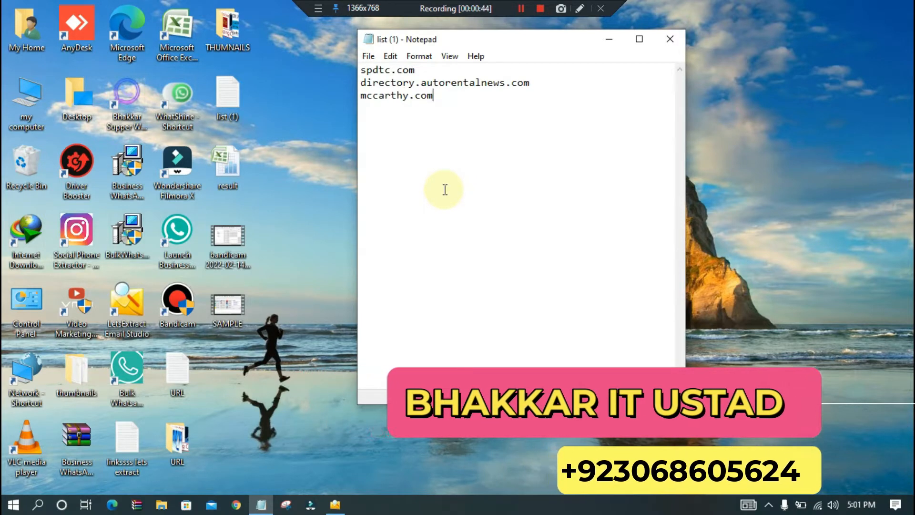
{"action": "left_click", "coordinate": [609, 39]}
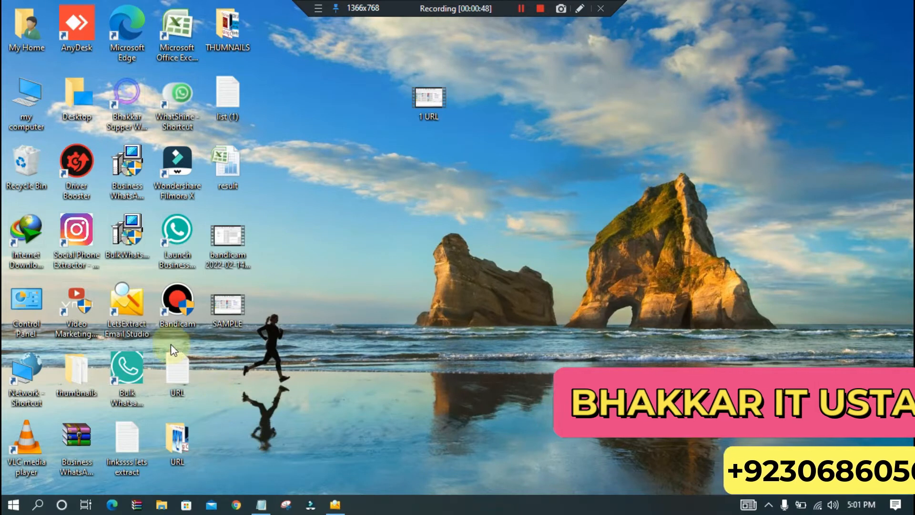
{"action": "double_click", "coordinate": [134, 313]}
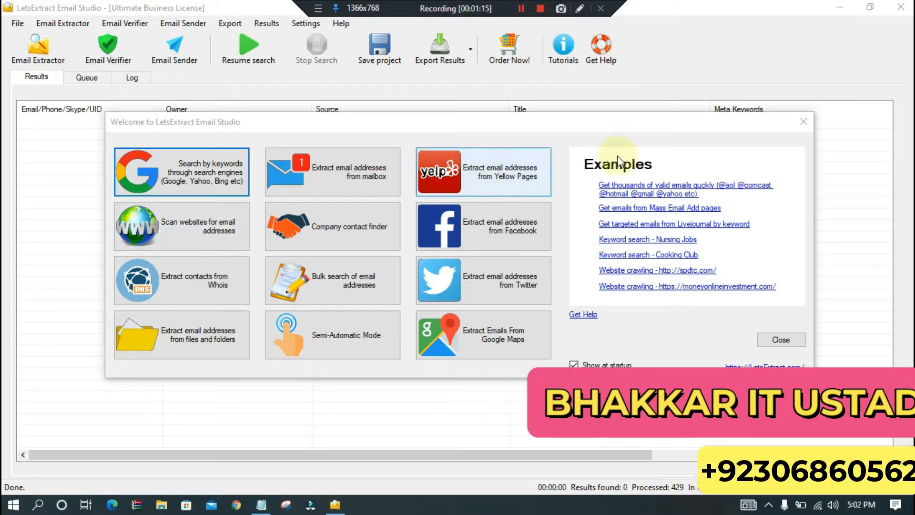
{"action": "left_click", "coordinate": [803, 122]}
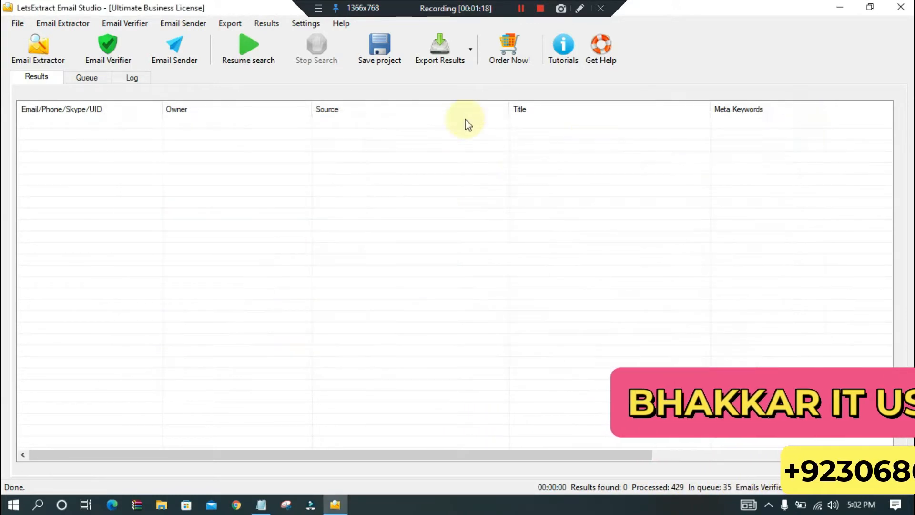
- View the program's version and licence information, and close it again
{"action": "left_click", "coordinate": [336, 23]}
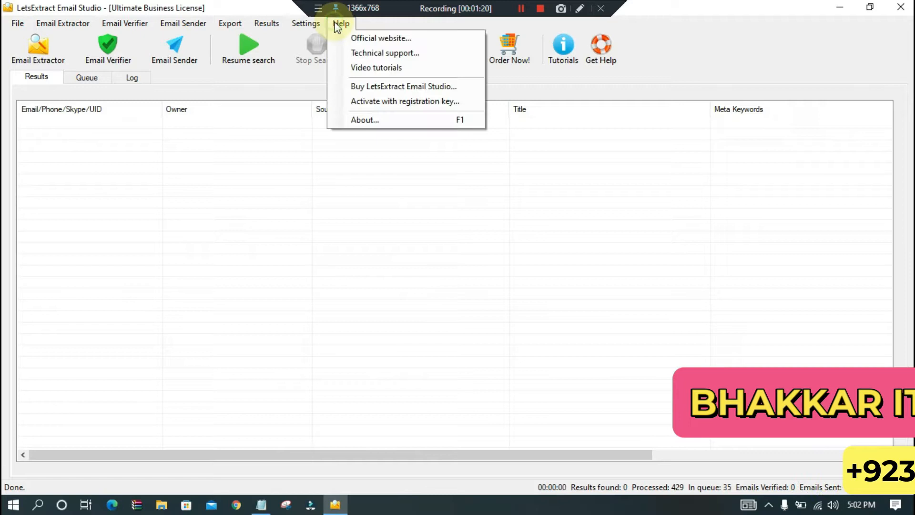
{"action": "left_click", "coordinate": [374, 119]}
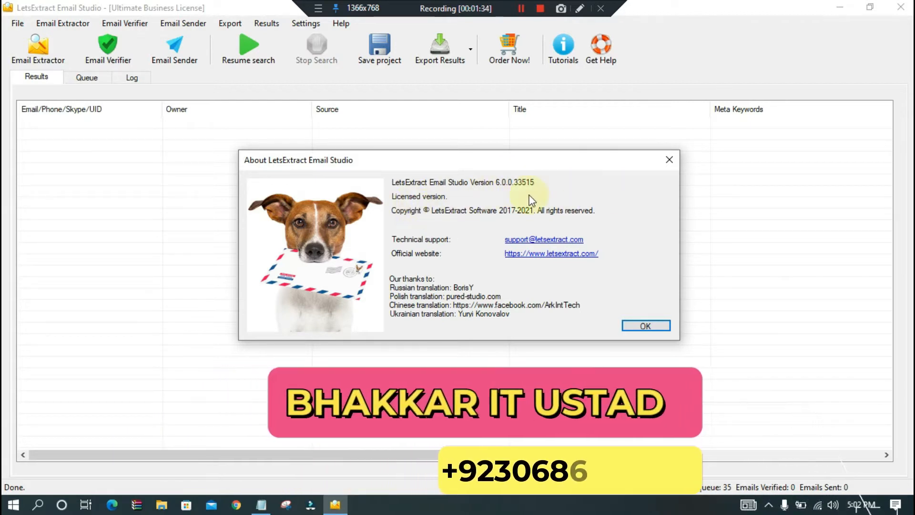
{"action": "left_click", "coordinate": [668, 159]}
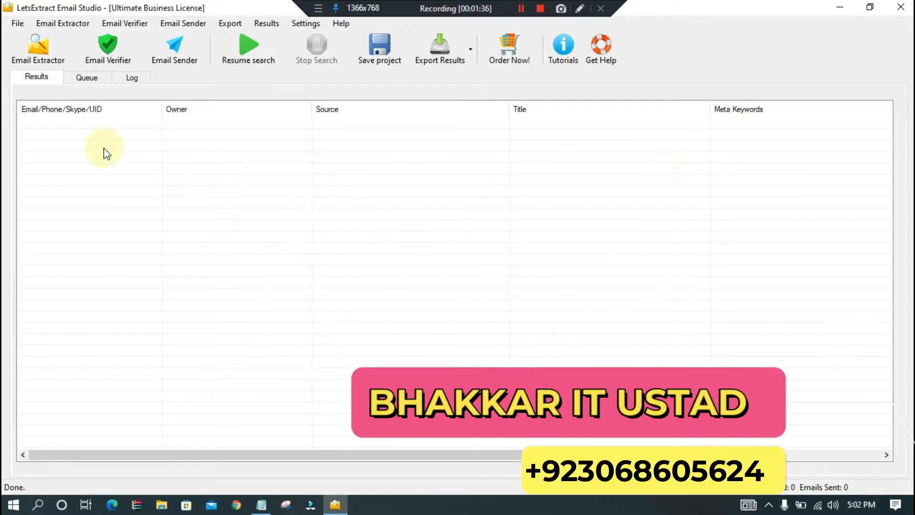
- Open the website scan for email addresses and clear its initial URL
{"action": "left_click", "coordinate": [42, 56]}
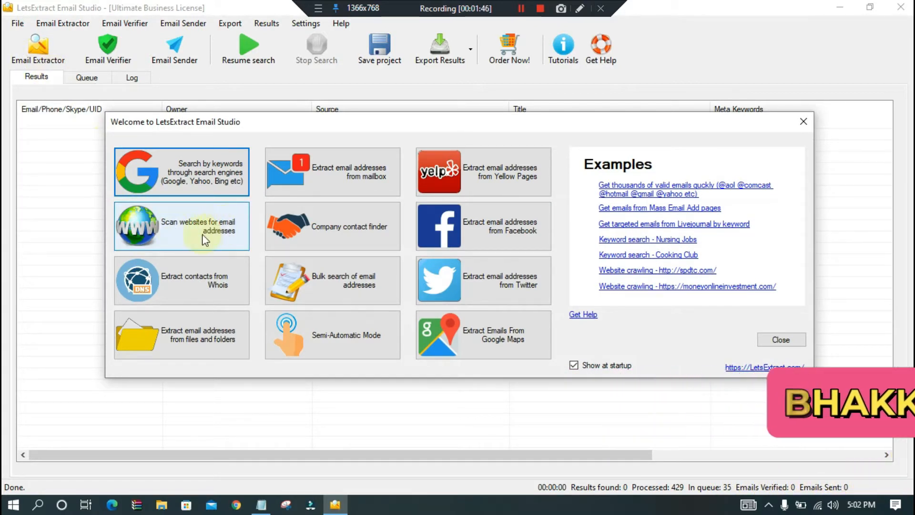
{"action": "left_click", "coordinate": [204, 234]}
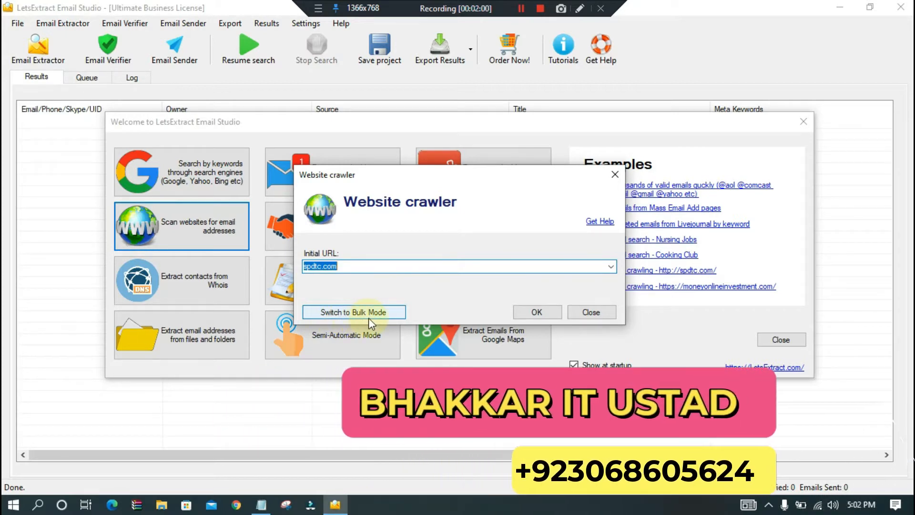
{"action": "left_click", "coordinate": [344, 266]}
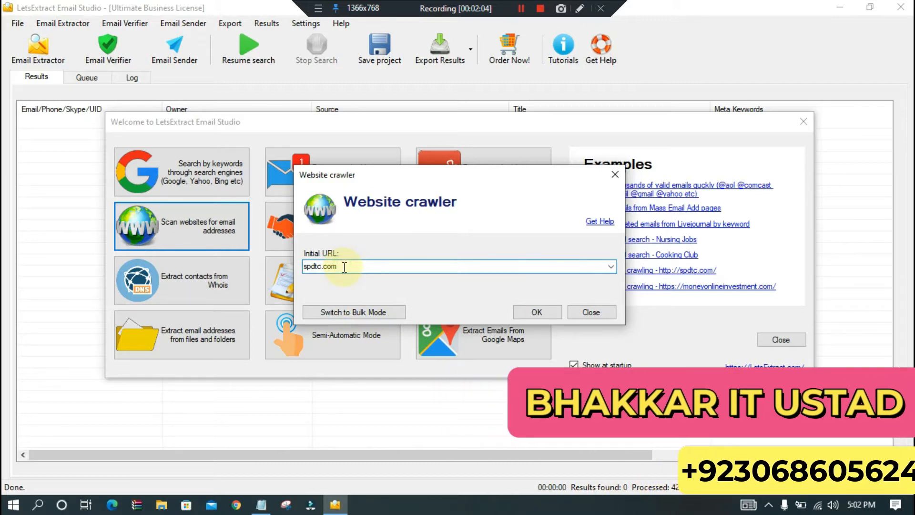
{"action": "key", "text": "BackSpace"}
{"action": "key", "text": "BackSpace"}
{"action": "key", "text": "BackSpace"}
{"action": "key", "text": "BackSpace"}
{"action": "key", "text": "BackSpace"}
{"action": "key", "text": "BackSpace"}
{"action": "key", "text": "BackSpace"}
{"action": "key", "text": "BackSpace"}
{"action": "key", "text": "BackSpace"}
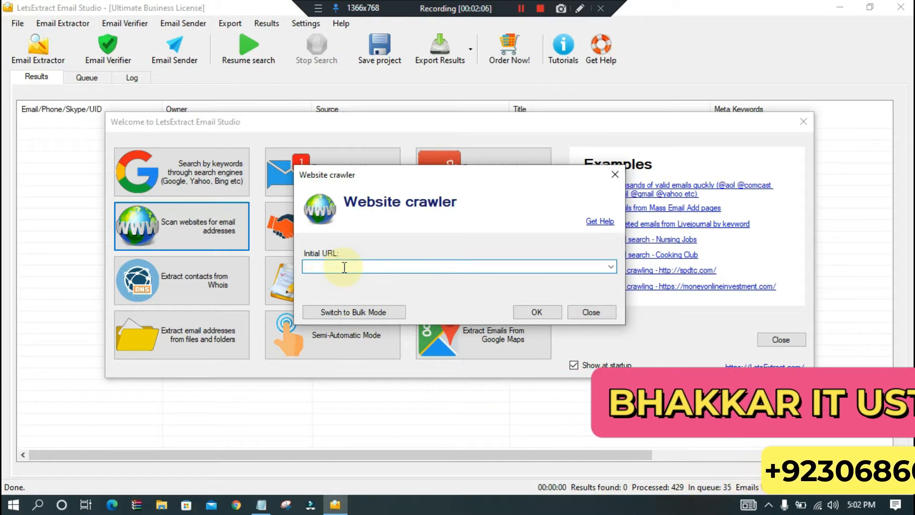
- Copy spdtc.com from the Notepad list, paste it as the crawler's initial URL and start the search
{"action": "left_click", "coordinate": [261, 504]}
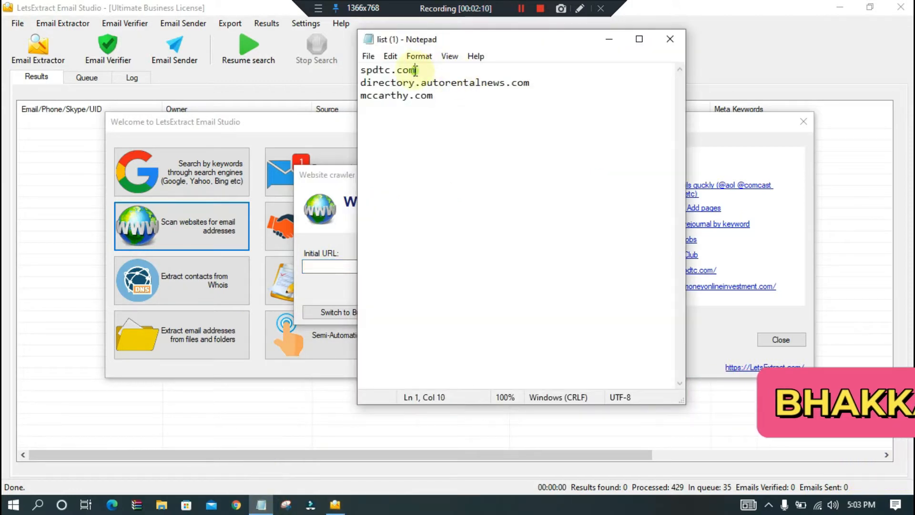
{"action": "right_click", "coordinate": [413, 158]}
{"action": "left_click", "coordinate": [445, 202]}
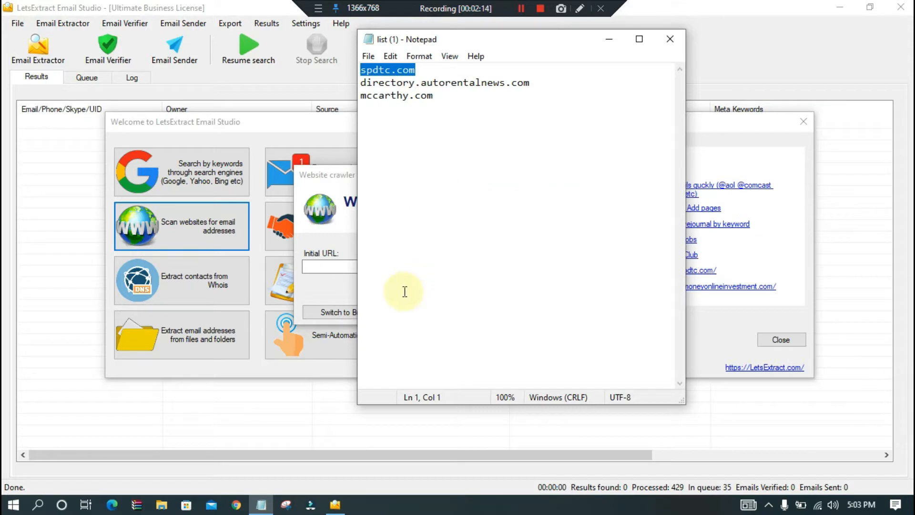
{"action": "left_click", "coordinate": [609, 39]}
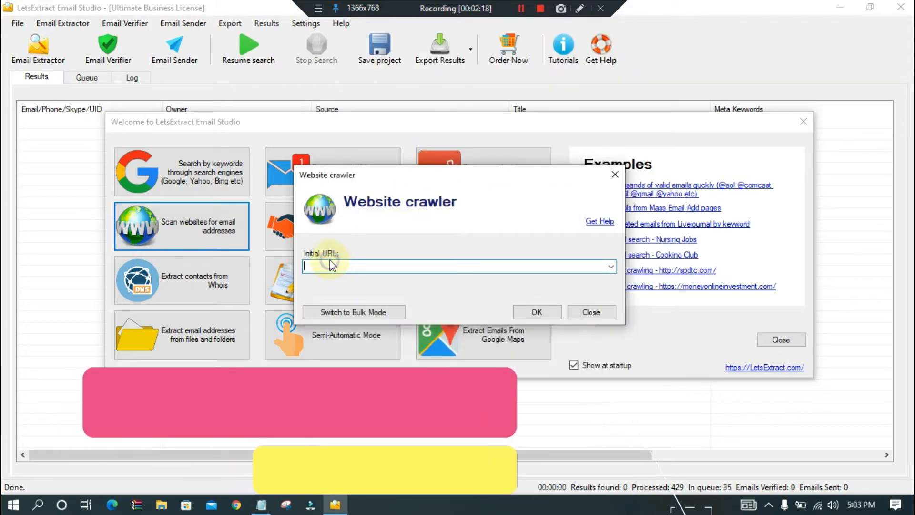
{"action": "right_click", "coordinate": [309, 269]}
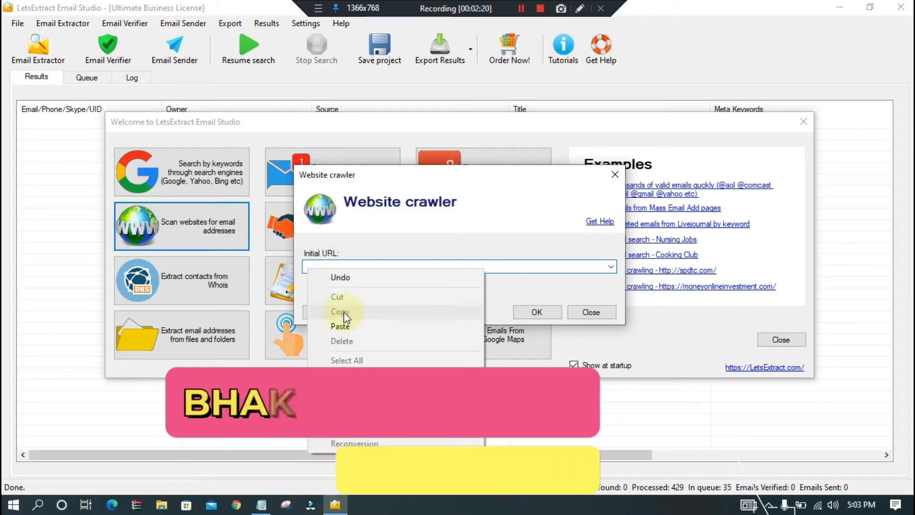
{"action": "left_click", "coordinate": [346, 329]}
{"action": "left_click", "coordinate": [540, 313]}
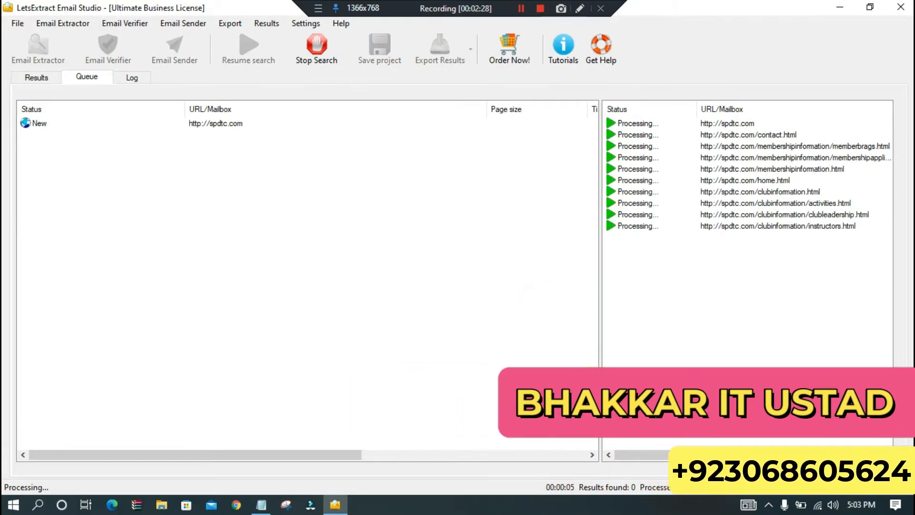
- Stop the running search and remove all extracted entries from the results
{"action": "left_click", "coordinate": [328, 55]}
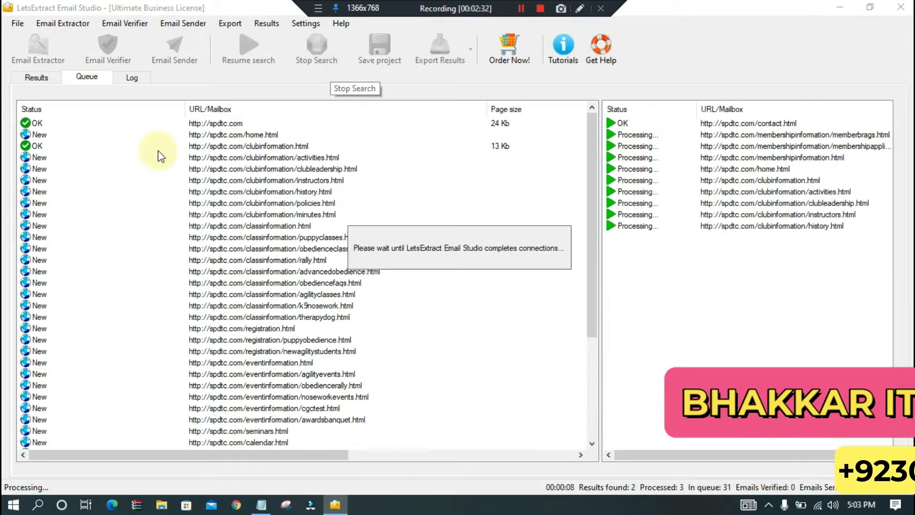
{"action": "left_click", "coordinate": [36, 77]}
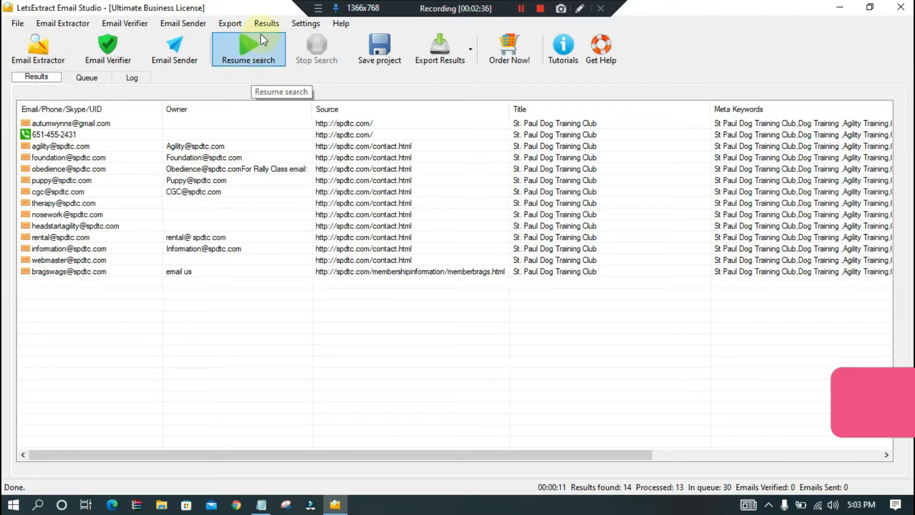
{"action": "left_click", "coordinate": [270, 24]}
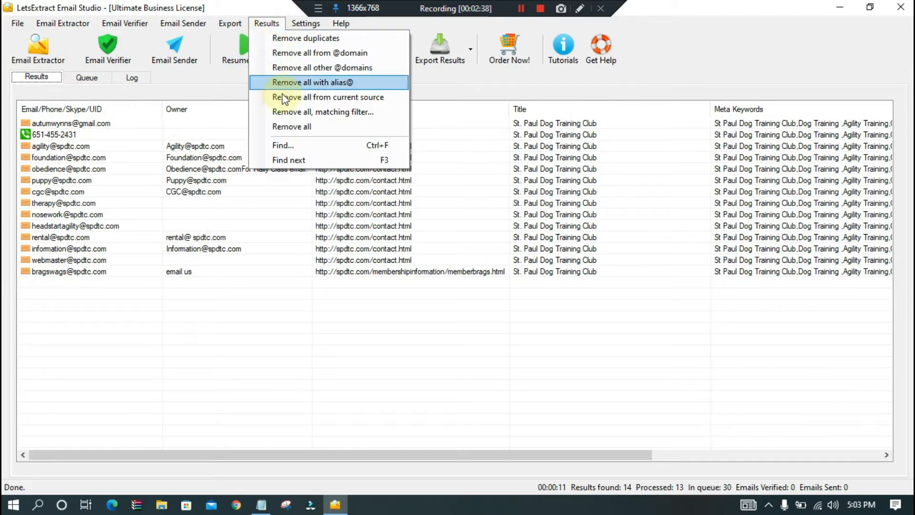
{"action": "left_click", "coordinate": [302, 127]}
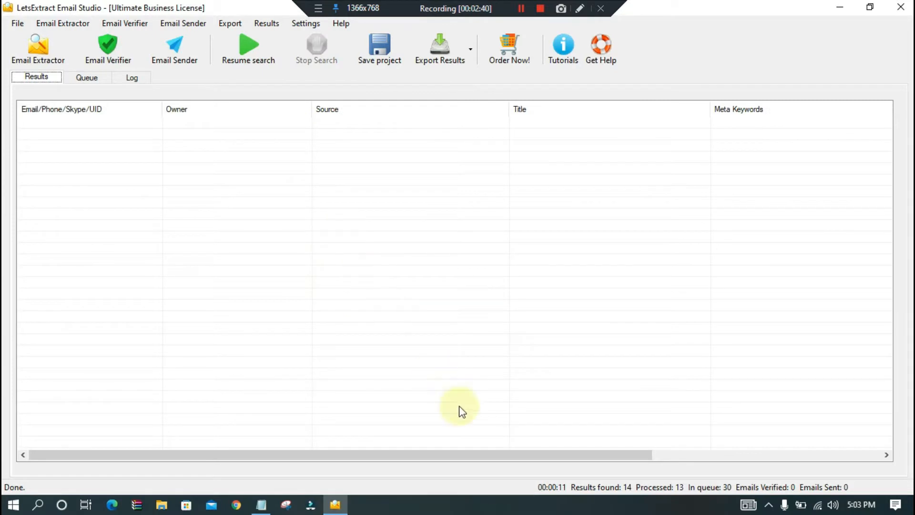
- Open the website scan for email addresses again and switch it to bulk mode
{"action": "left_click", "coordinate": [53, 47]}
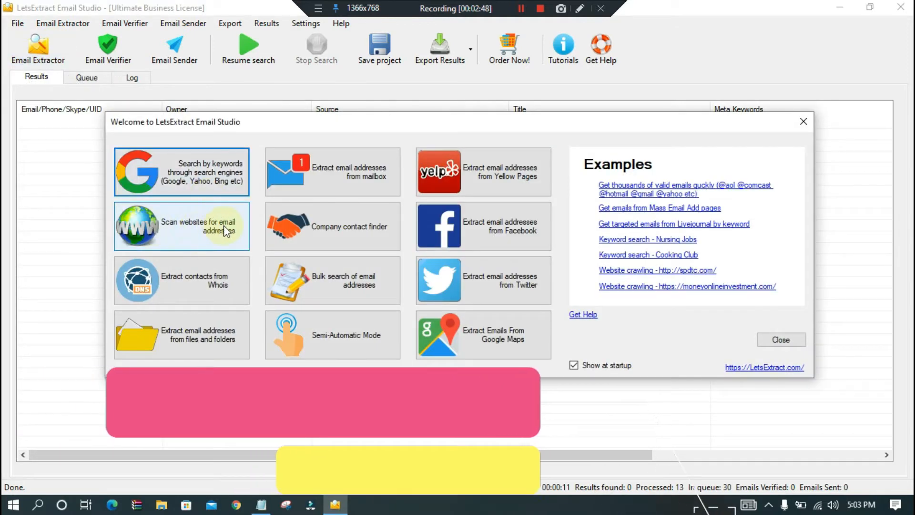
{"action": "left_click", "coordinate": [204, 230]}
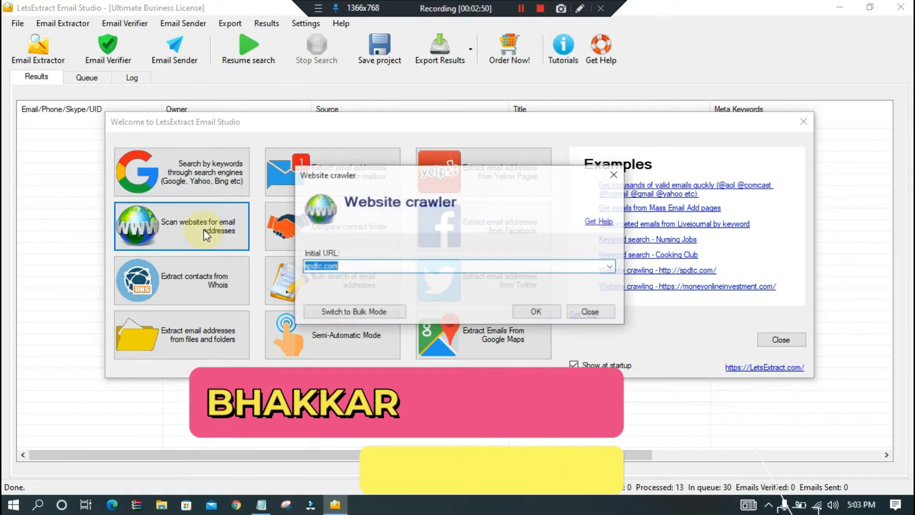
{"action": "left_click", "coordinate": [361, 313]}
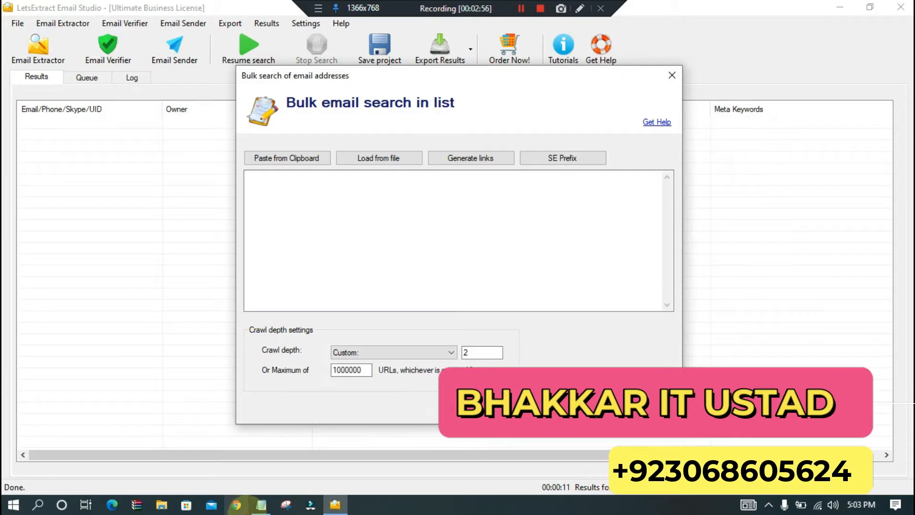
- Copy spdtc.com, directory.autorentalnews.com and mccarthy.com from the Notepad list and paste them into the bulk email search list
{"action": "left_click", "coordinate": [261, 505]}
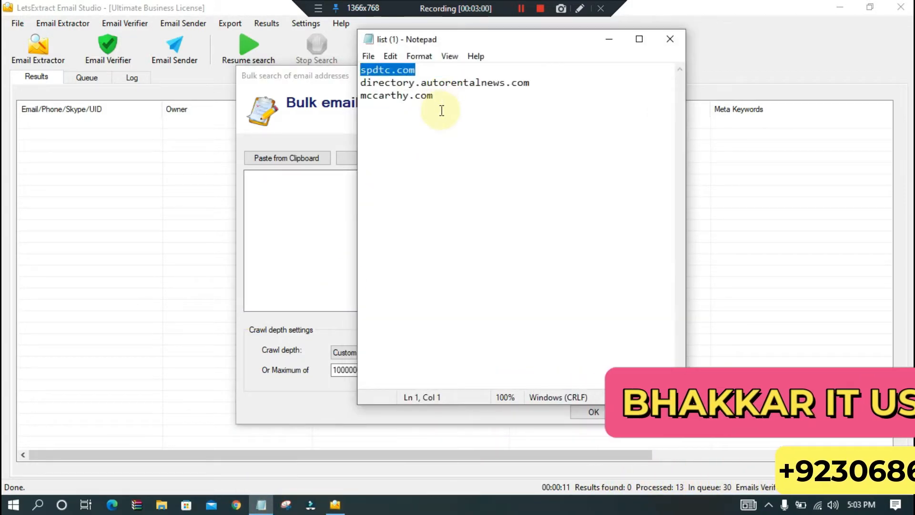
{"action": "key", "text": "ctrl+a"}
{"action": "right_click", "coordinate": [427, 157]}
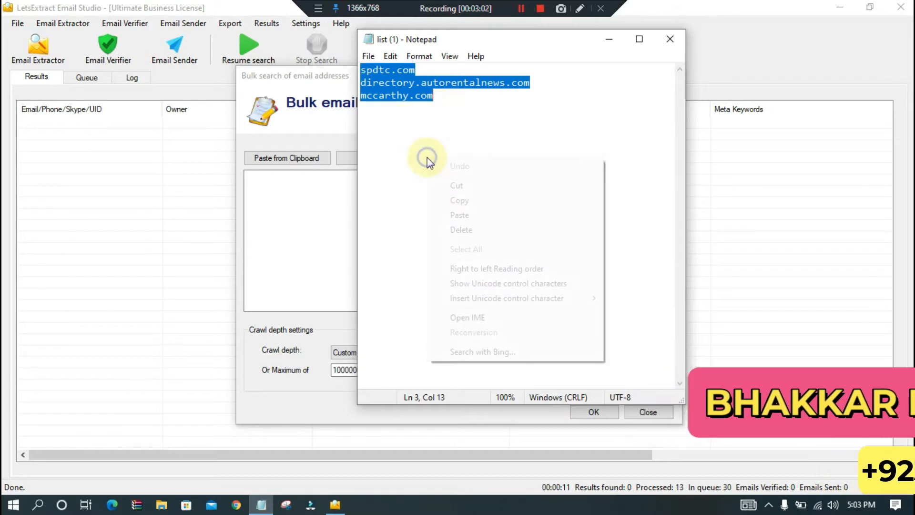
{"action": "left_click", "coordinate": [492, 202]}
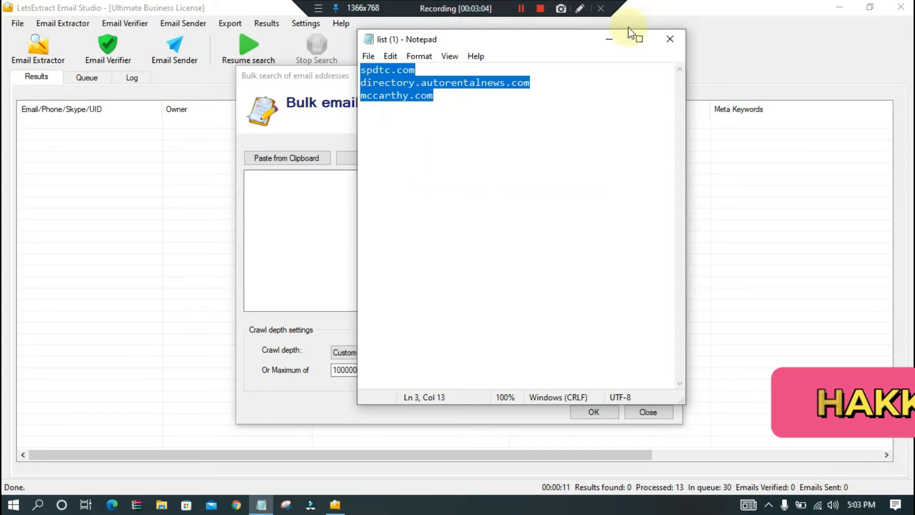
{"action": "left_click", "coordinate": [609, 40]}
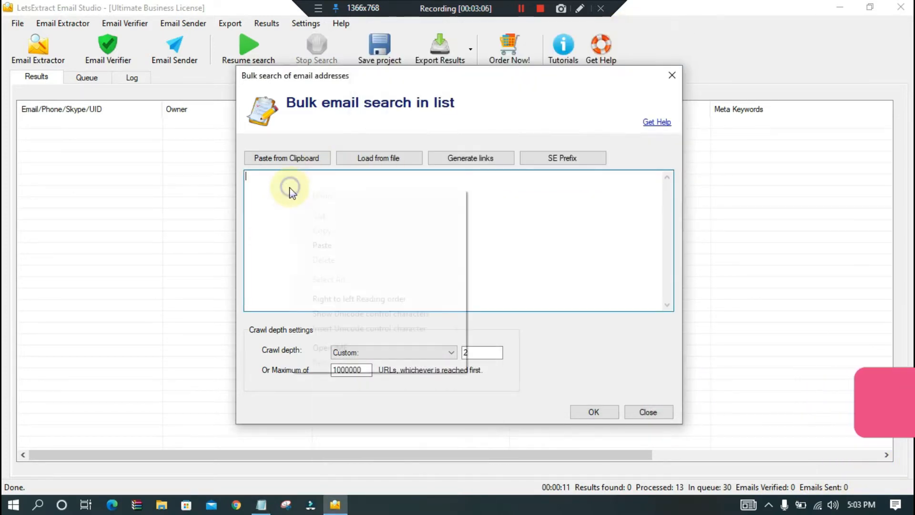
{"action": "left_click", "coordinate": [333, 246]}
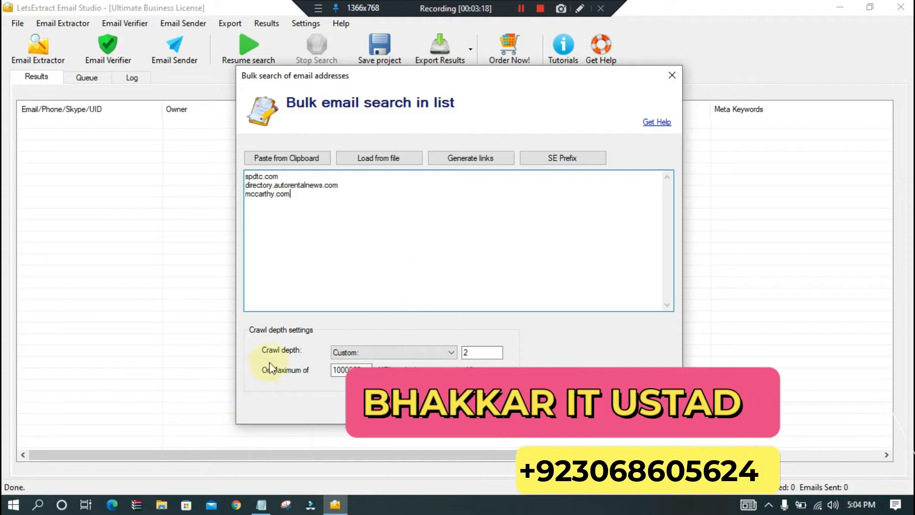
- Check the crawl depth options, keep the custom depth of 2 and start the bulk search
{"action": "left_click", "coordinate": [452, 352]}
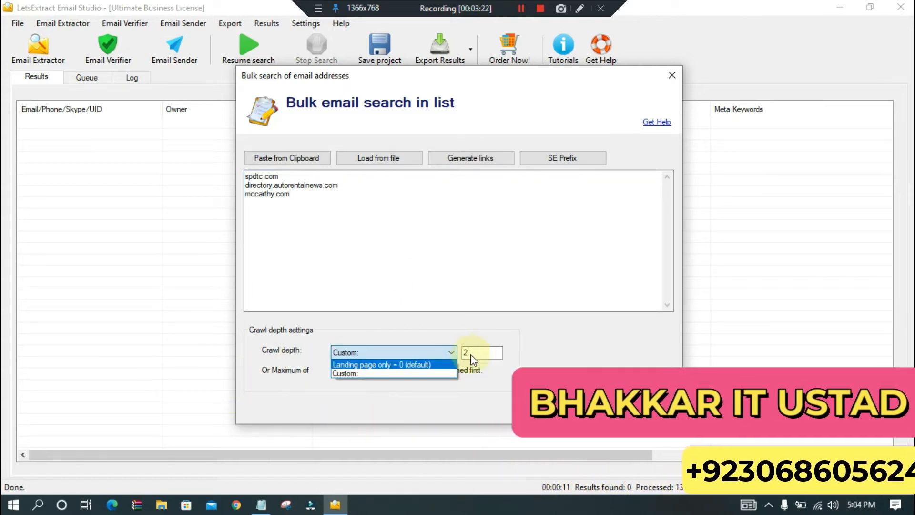
{"action": "left_click", "coordinate": [414, 280]}
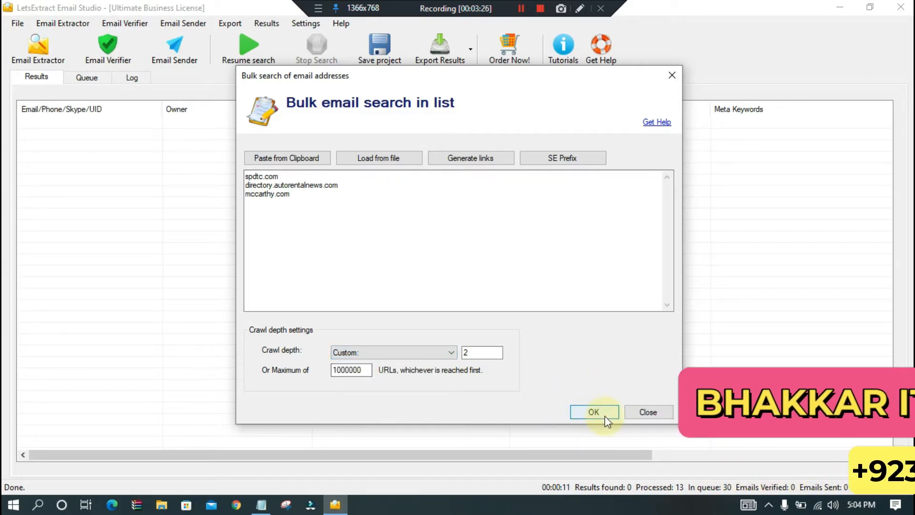
{"action": "left_click", "coordinate": [594, 412]}
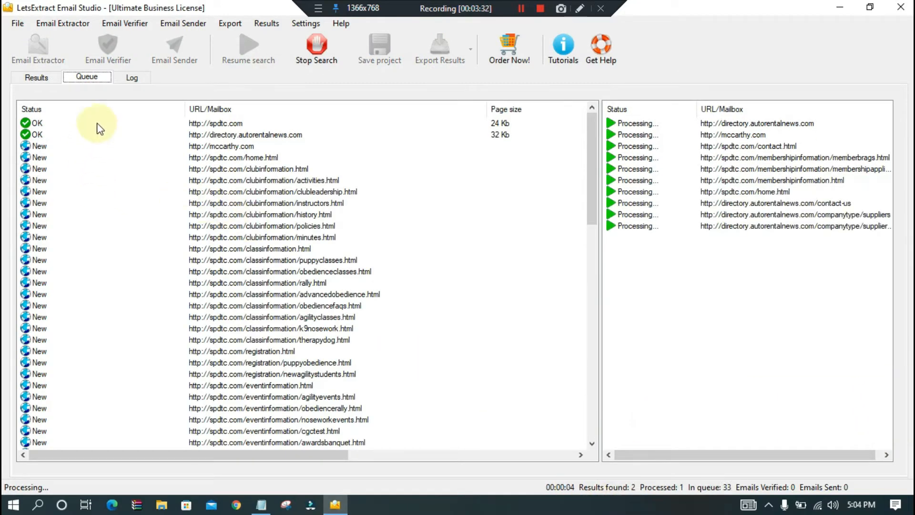
- Examine the queued URLs and the extracted contacts while the bulk search runs
{"action": "scroll", "coordinate": [101, 130], "scroll_direction": "down", "scroll_amount": 9}
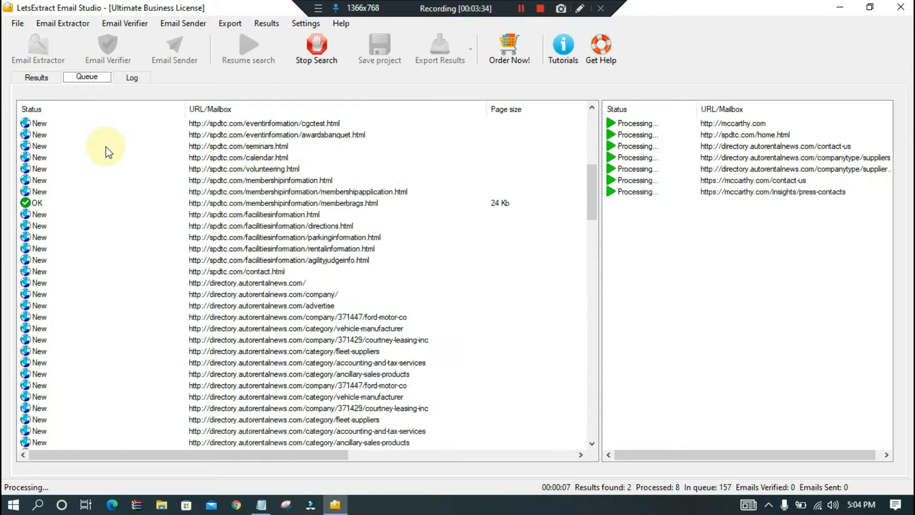
{"action": "scroll", "coordinate": [109, 152], "scroll_direction": "up", "scroll_amount": 10}
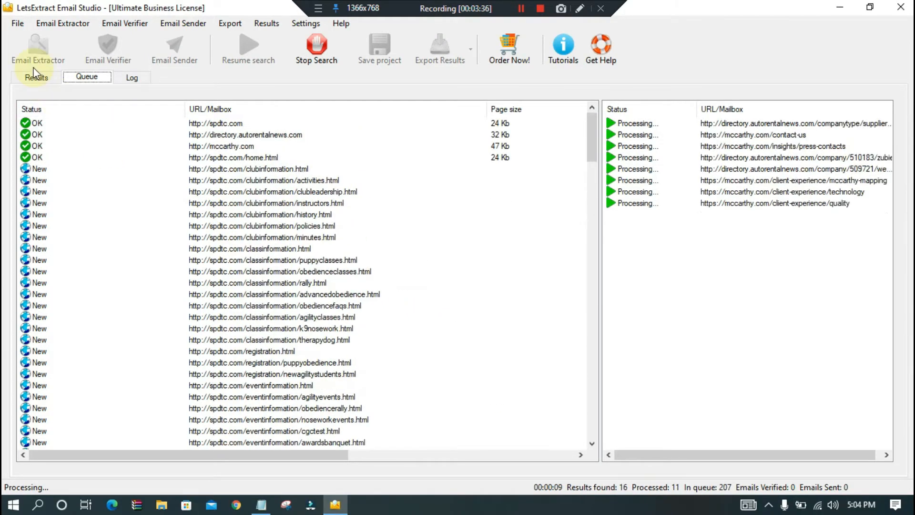
{"action": "left_click", "coordinate": [37, 82]}
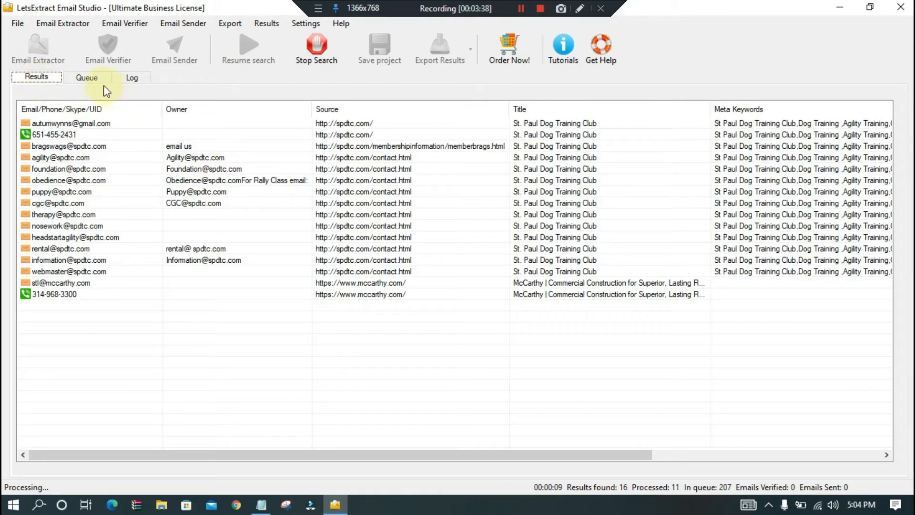
{"action": "left_click", "coordinate": [91, 79]}
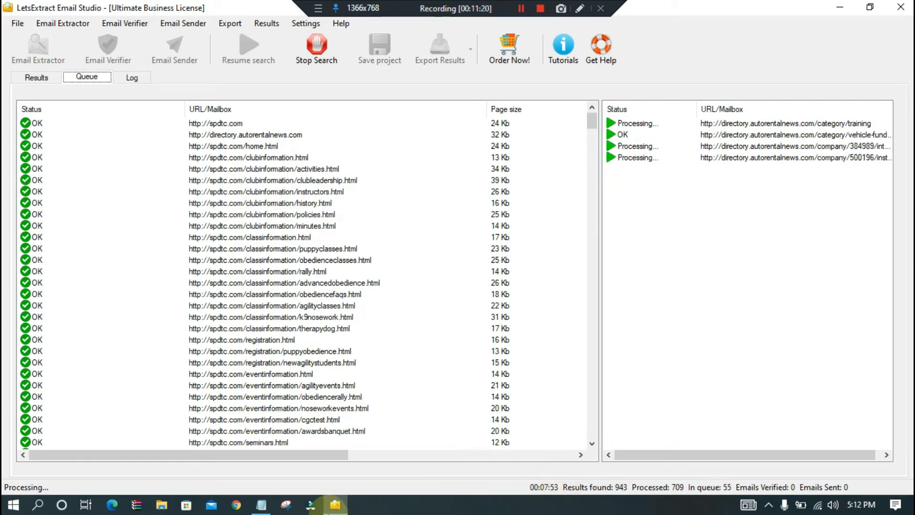
- Return to the bulk extraction after briefly switching windows and stop the search once its queue is empty
{"action": "left_click", "coordinate": [234, 506]}
{"action": "left_click", "coordinate": [335, 504]}
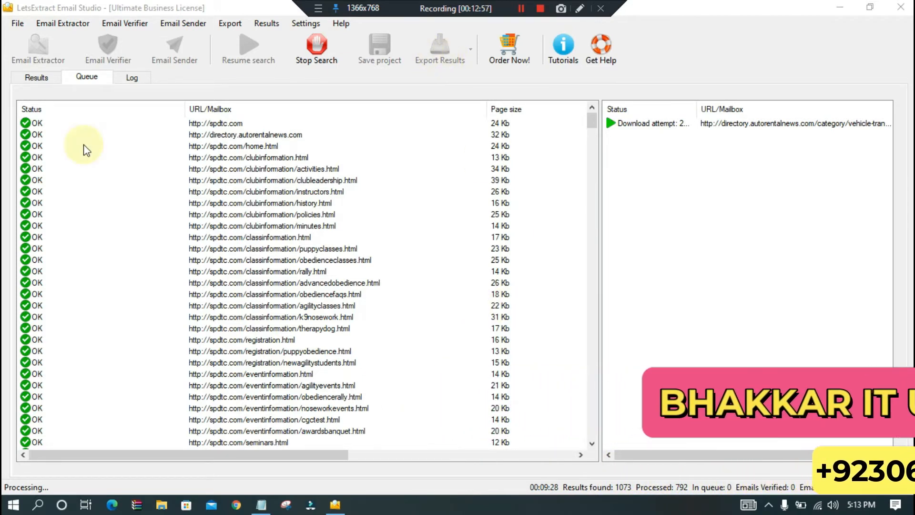
{"action": "left_click", "coordinate": [316, 60]}
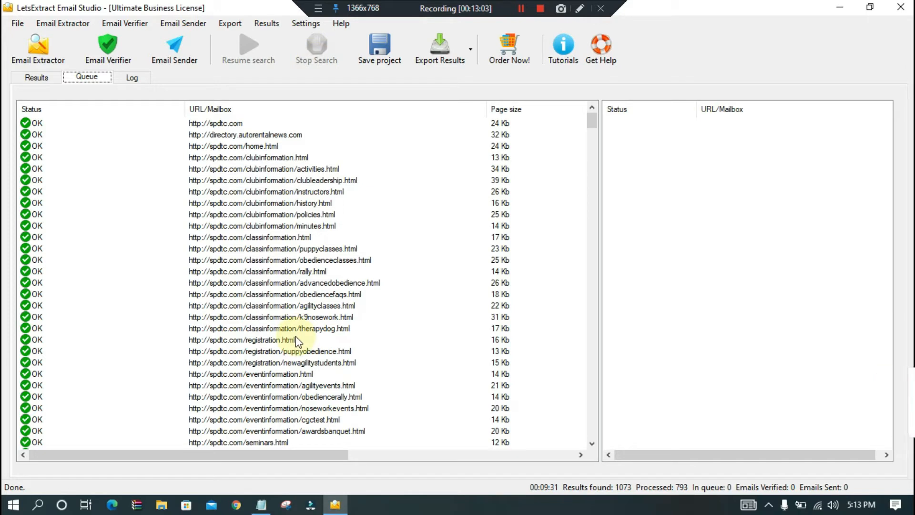
- Review the extracted email addresses and phone numbers in the results list, including their owners and source pages
{"action": "left_click", "coordinate": [37, 78]}
{"action": "scroll", "coordinate": [57, 108], "scroll_direction": "down", "scroll_amount": 12}
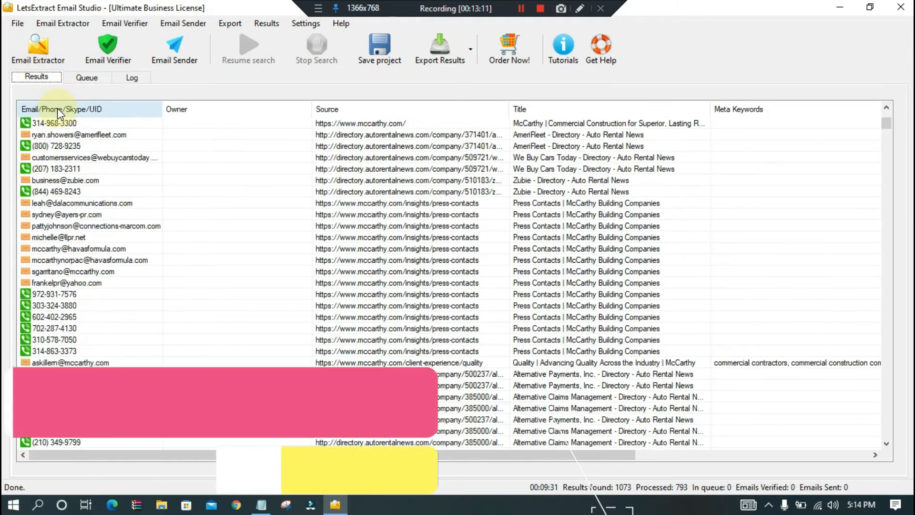
{"action": "scroll", "coordinate": [58, 113], "scroll_direction": "down", "scroll_amount": 5}
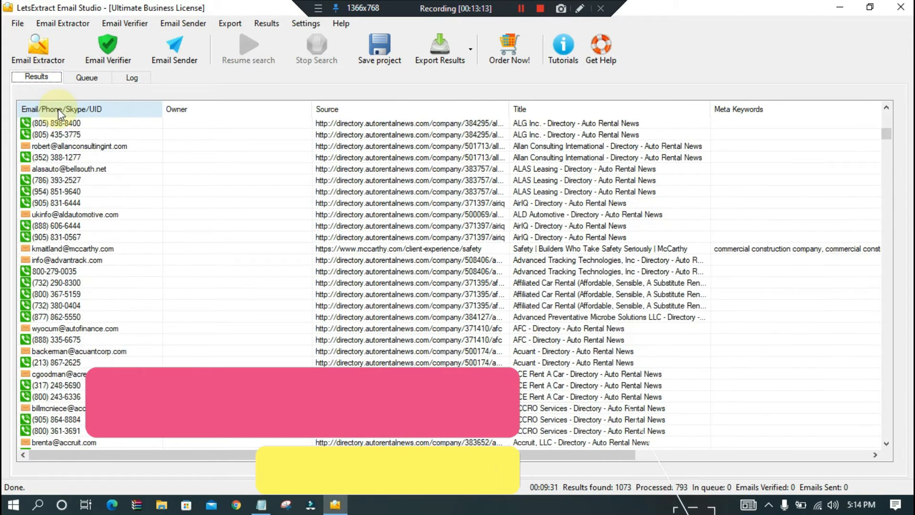
{"action": "scroll", "coordinate": [60, 114], "scroll_direction": "down", "scroll_amount": 2}
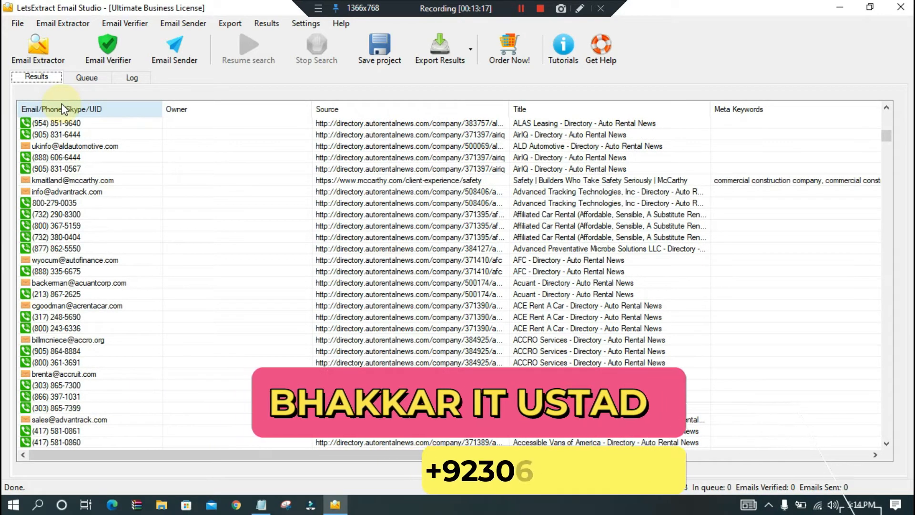
{"action": "scroll", "coordinate": [137, 264], "scroll_direction": "down", "scroll_amount": 5}
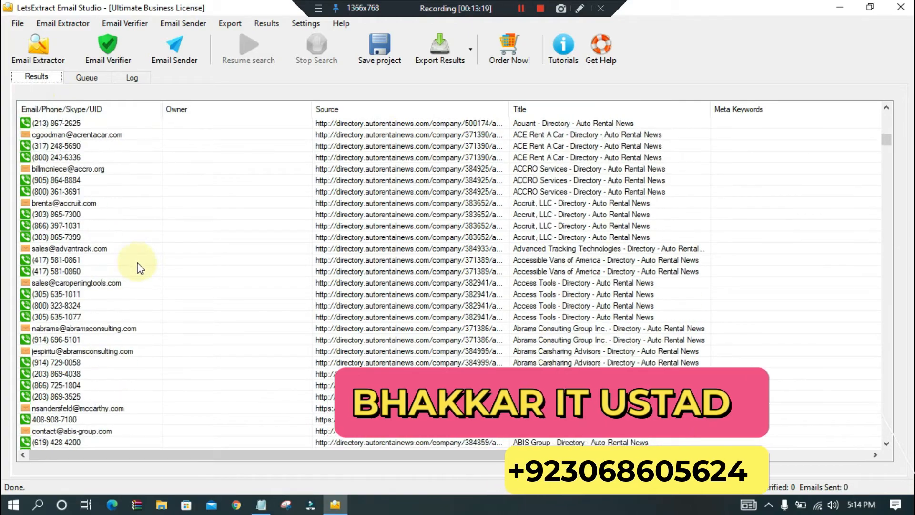
{"action": "scroll", "coordinate": [136, 264], "scroll_direction": "down", "scroll_amount": 20}
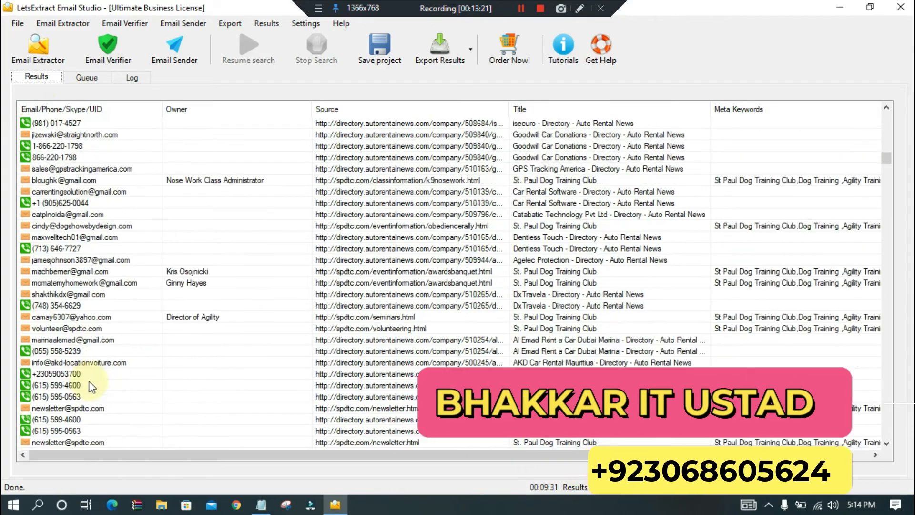
{"action": "scroll", "coordinate": [89, 382], "scroll_direction": "down", "scroll_amount": 9}
{"action": "scroll", "coordinate": [86, 384], "scroll_direction": "up", "scroll_amount": 20}
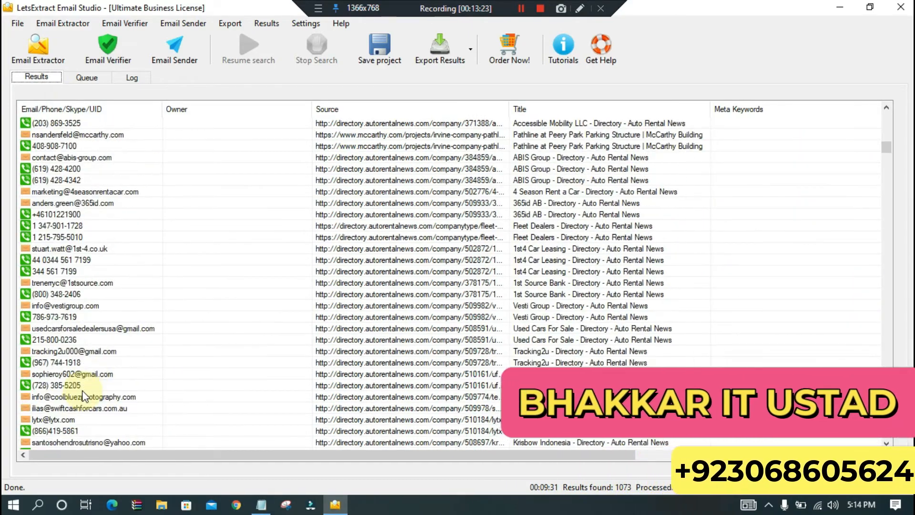
{"action": "scroll", "coordinate": [83, 395], "scroll_direction": "up", "scroll_amount": 20}
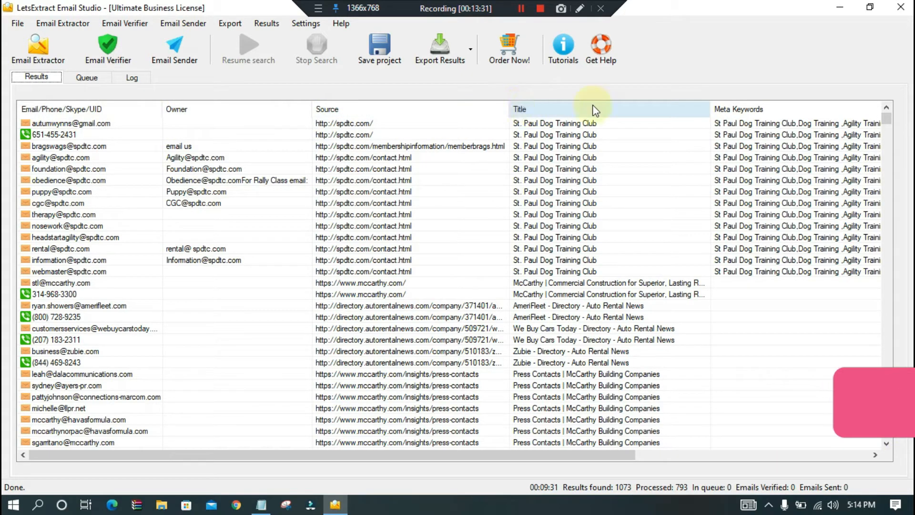
- Examine the remaining result columns, from the title and meta keywords to the meta description, domain and phone
{"action": "left_click", "coordinate": [875, 455]}
{"action": "left_click", "coordinate": [876, 455]}
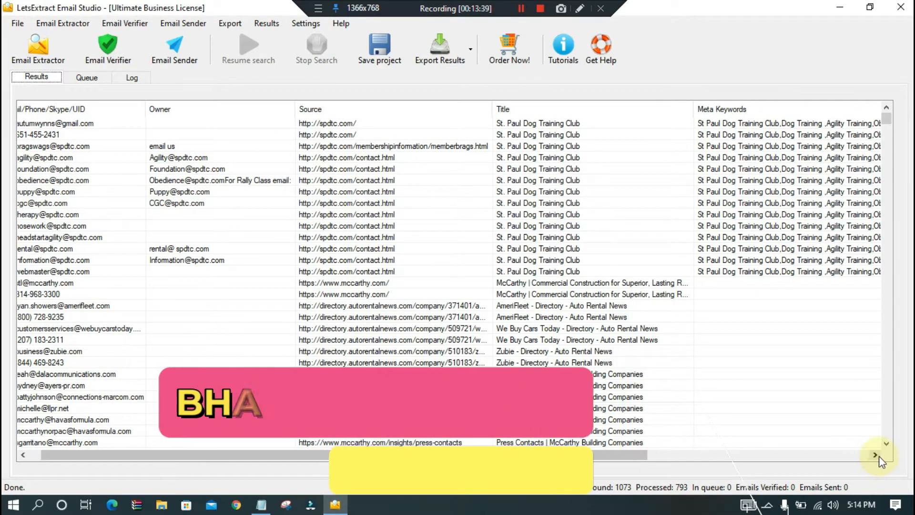
{"action": "left_click", "coordinate": [875, 455]}
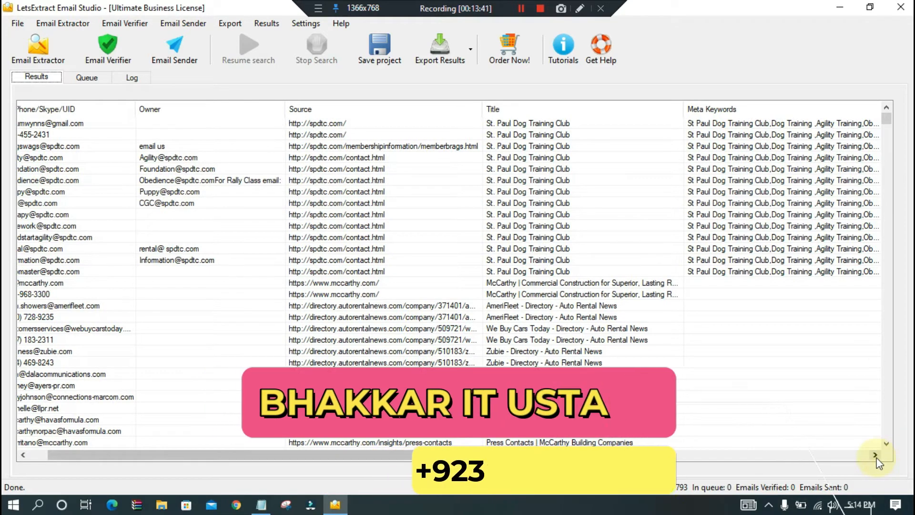
{"action": "left_click", "coordinate": [876, 455]}
{"action": "left_click", "coordinate": [876, 455]}
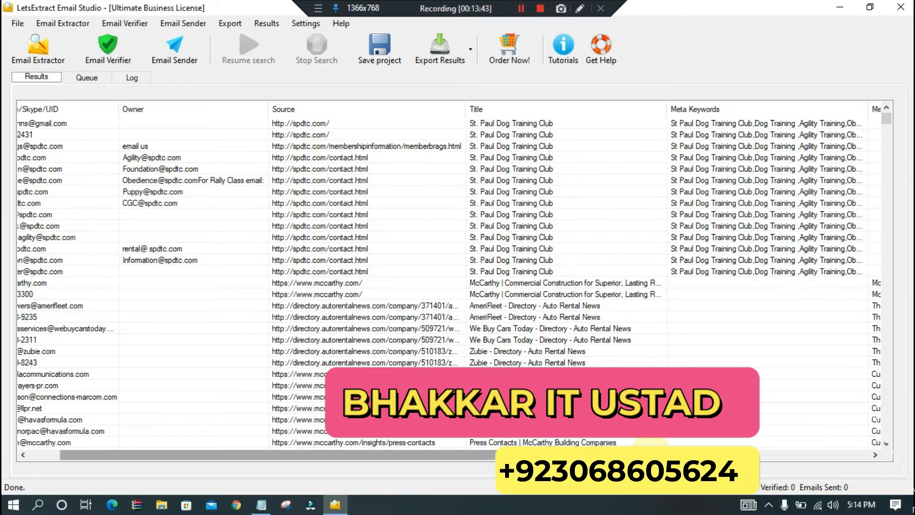
{"action": "left_click", "coordinate": [875, 455]}
{"action": "left_click", "coordinate": [876, 455]}
{"action": "left_click", "coordinate": [875, 455]}
{"action": "left_click_drag", "start_coordinate": [717, 459], "coordinate": [832, 456]}
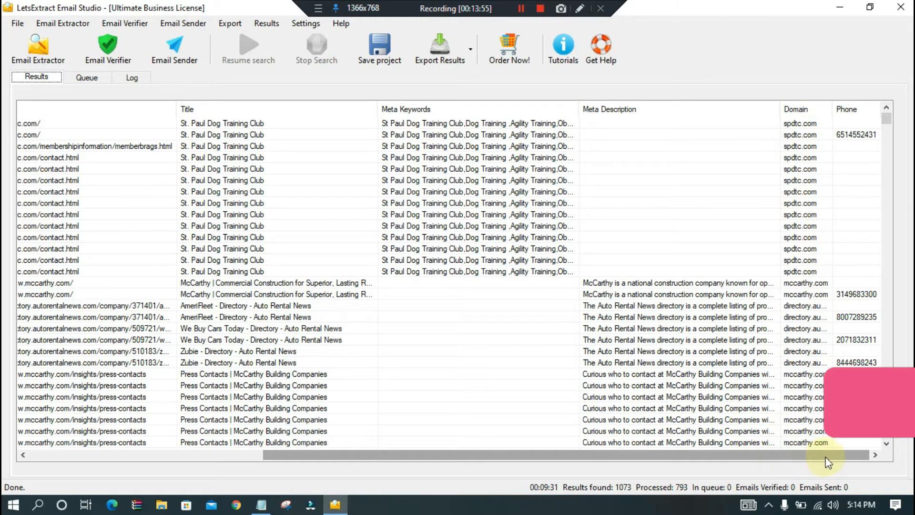
{"action": "scroll", "coordinate": [865, 143], "scroll_direction": "down", "scroll_amount": 15}
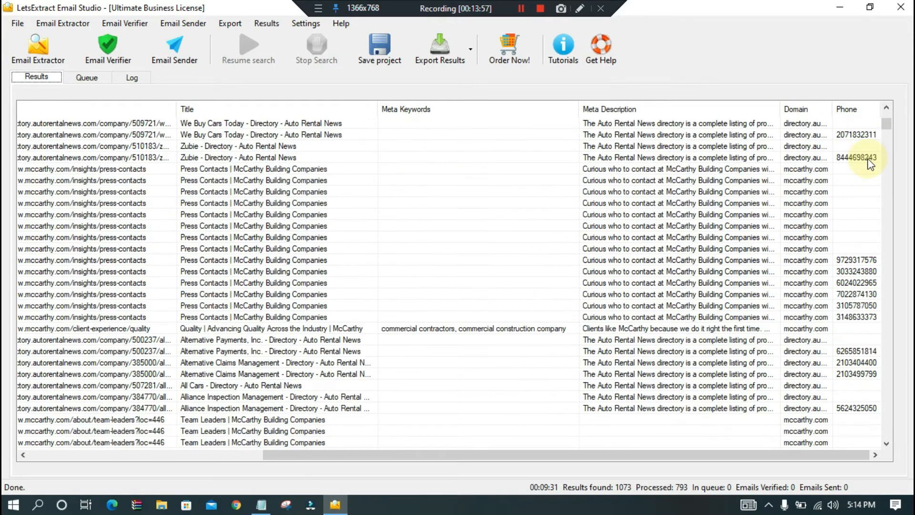
{"action": "scroll", "coordinate": [865, 167], "scroll_direction": "down", "scroll_amount": 15}
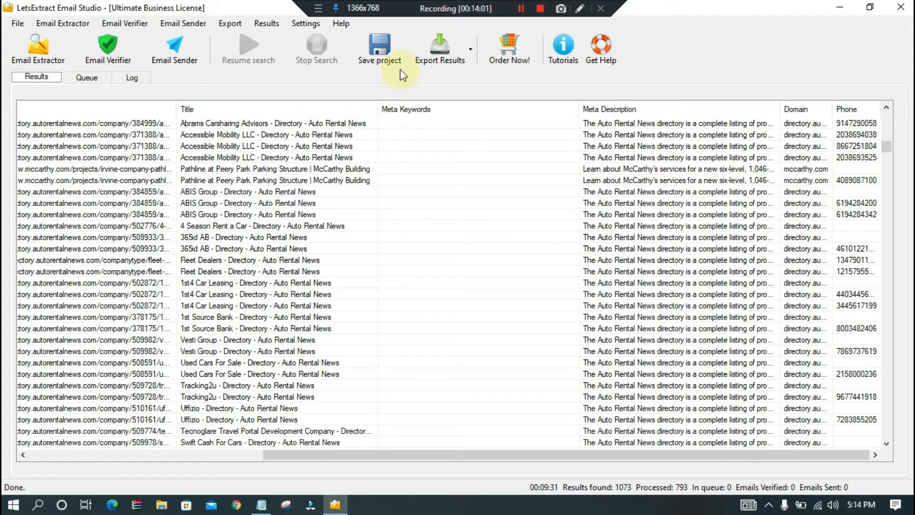
- Export the bulk search results to Microsoft Excel
{"action": "left_click", "coordinate": [443, 54]}
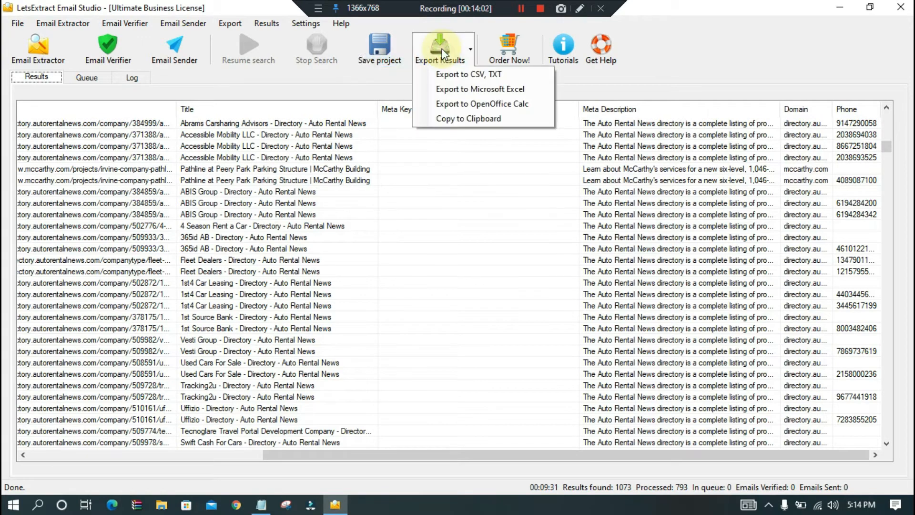
{"action": "left_click", "coordinate": [461, 90]}
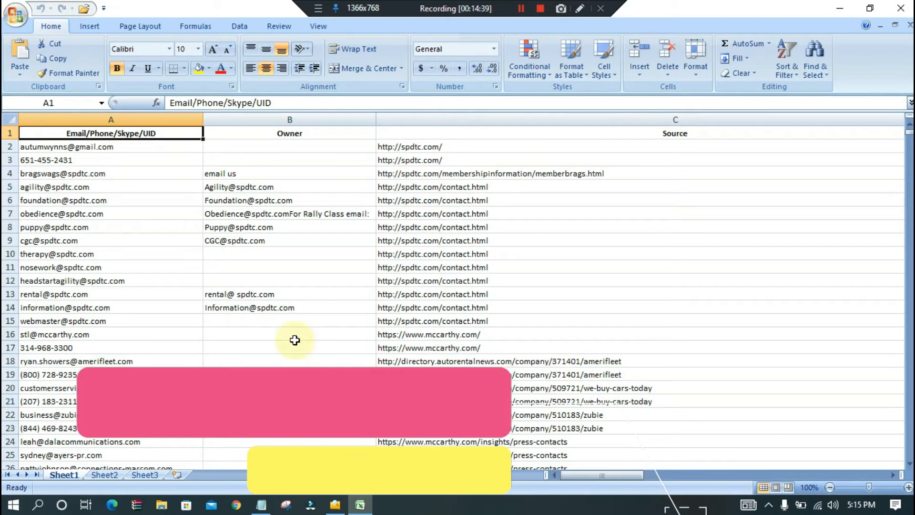
- Look through the exported contacts and their source URLs on Sheet1, down past row 1000
{"action": "scroll", "coordinate": [148, 266], "scroll_direction": "down", "scroll_amount": 8}
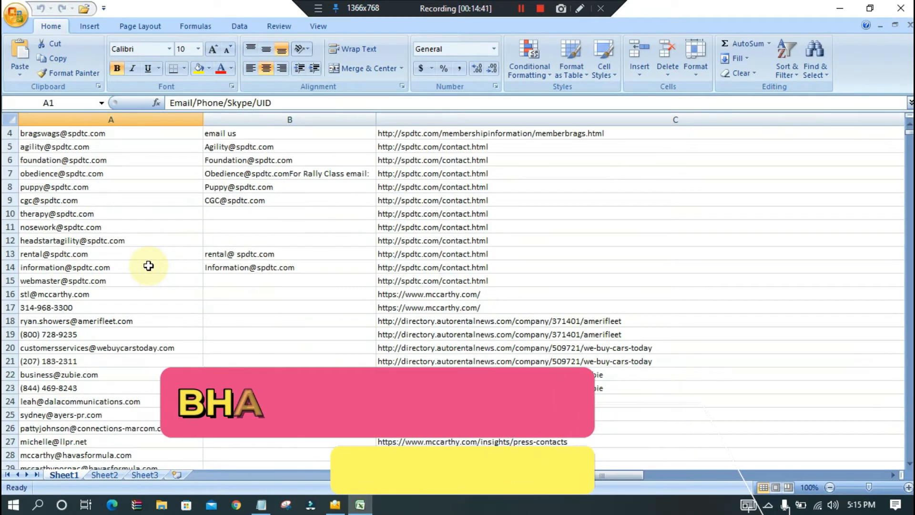
{"action": "scroll", "coordinate": [149, 264], "scroll_direction": "down", "scroll_amount": 6}
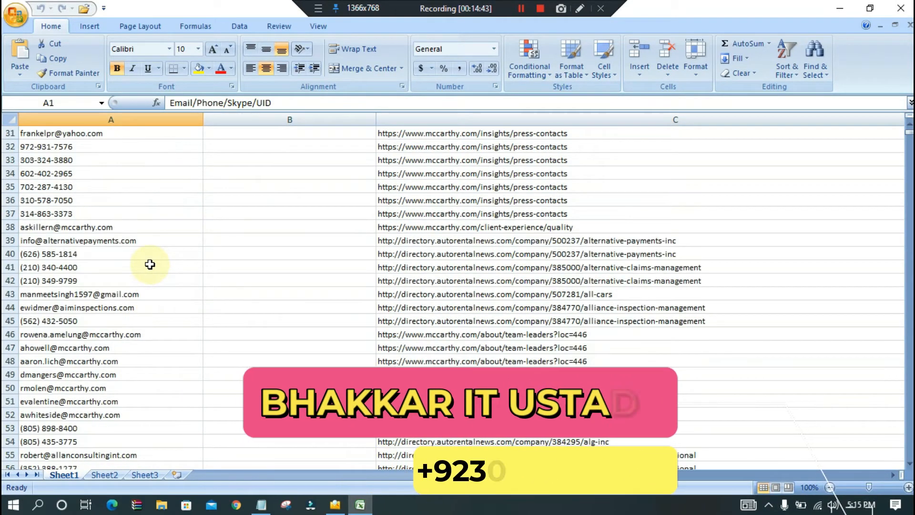
{"action": "scroll", "coordinate": [150, 265], "scroll_direction": "down", "scroll_amount": 9}
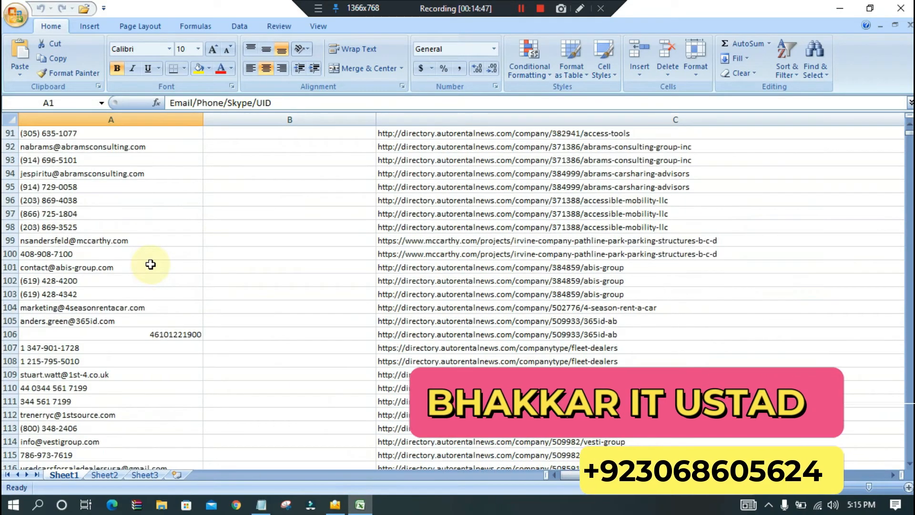
{"action": "scroll", "coordinate": [151, 264], "scroll_direction": "down", "scroll_amount": 11}
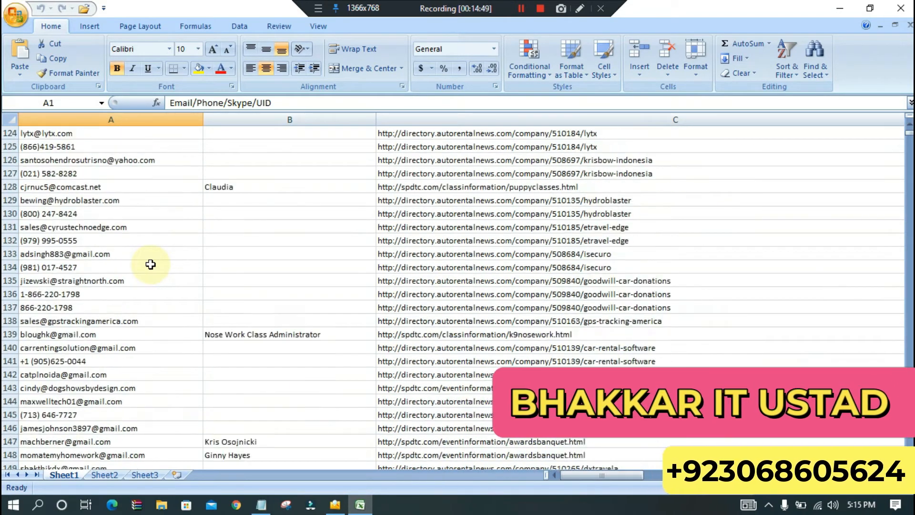
{"action": "scroll", "coordinate": [150, 264], "scroll_direction": "down", "scroll_amount": 12}
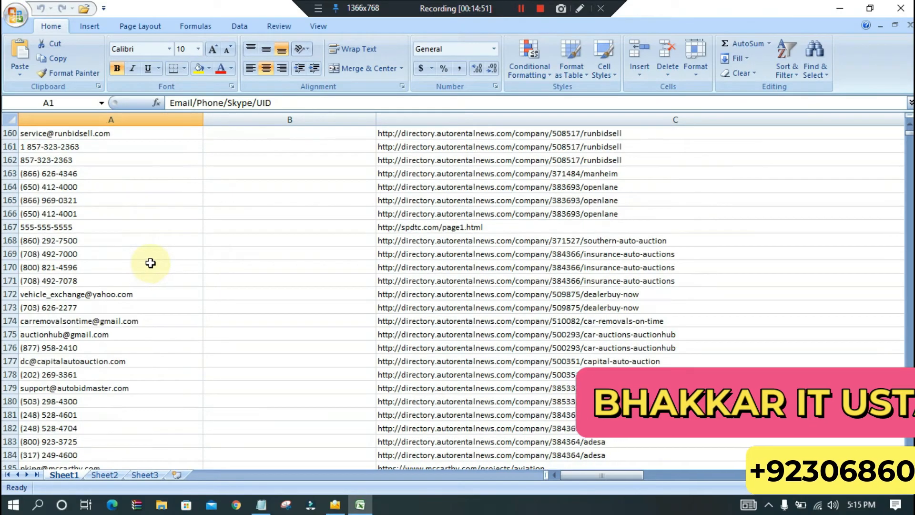
{"action": "scroll", "coordinate": [150, 263], "scroll_direction": "down", "scroll_amount": 13}
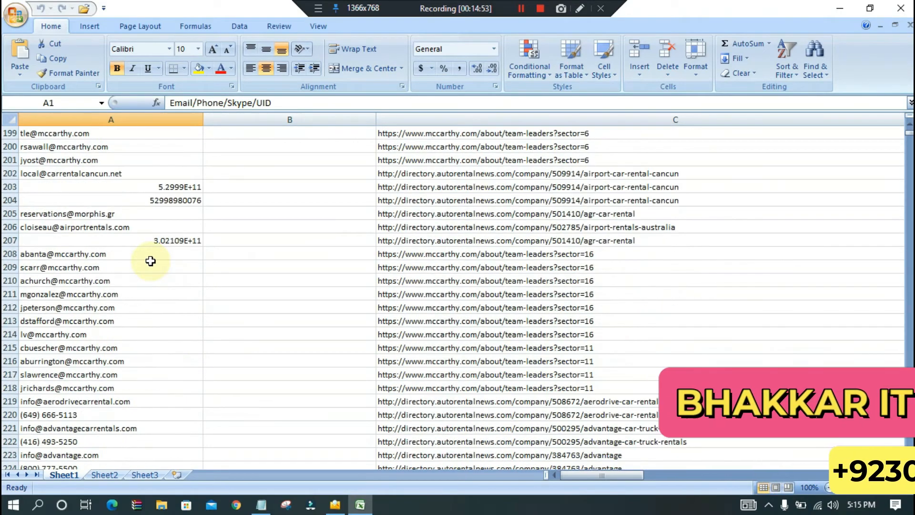
{"action": "scroll", "coordinate": [151, 261], "scroll_direction": "down", "scroll_amount": 15}
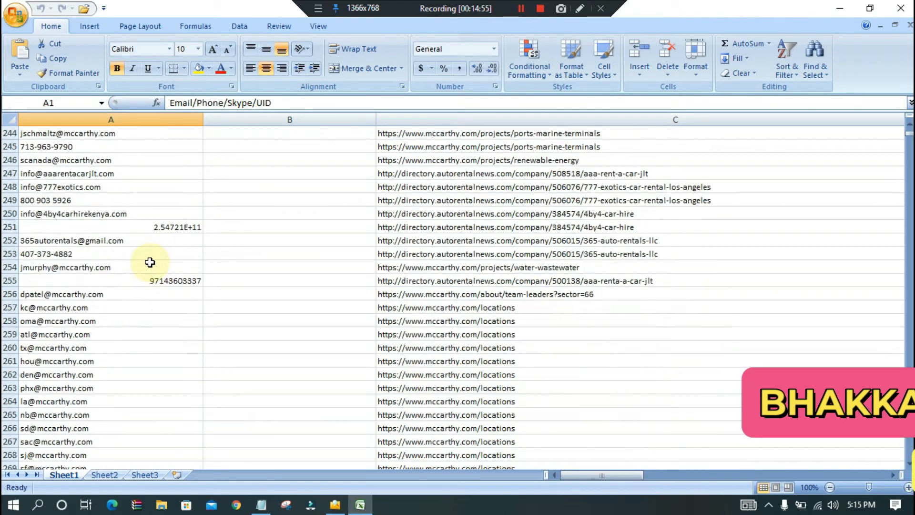
{"action": "scroll", "coordinate": [149, 263], "scroll_direction": "down", "scroll_amount": 6}
{"action": "scroll", "coordinate": [149, 264], "scroll_direction": "down", "scroll_amount": 5}
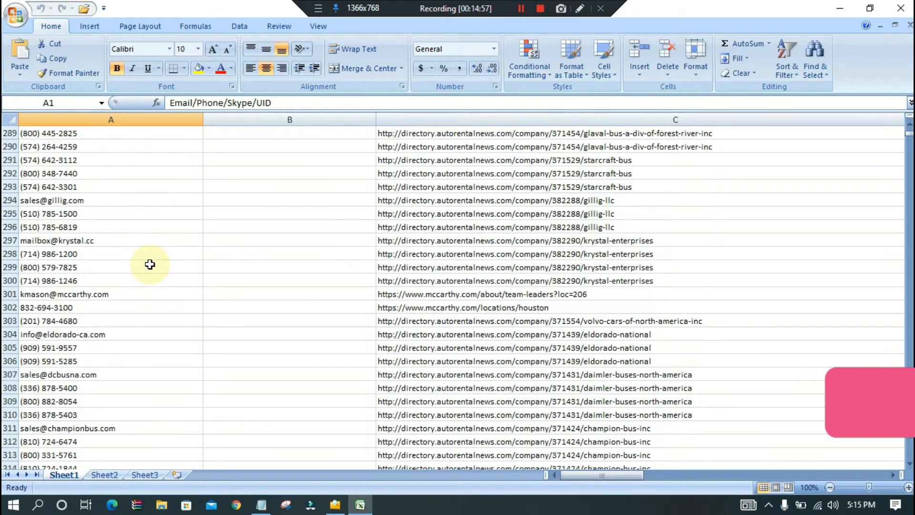
{"action": "scroll", "coordinate": [149, 265], "scroll_direction": "down", "scroll_amount": 4}
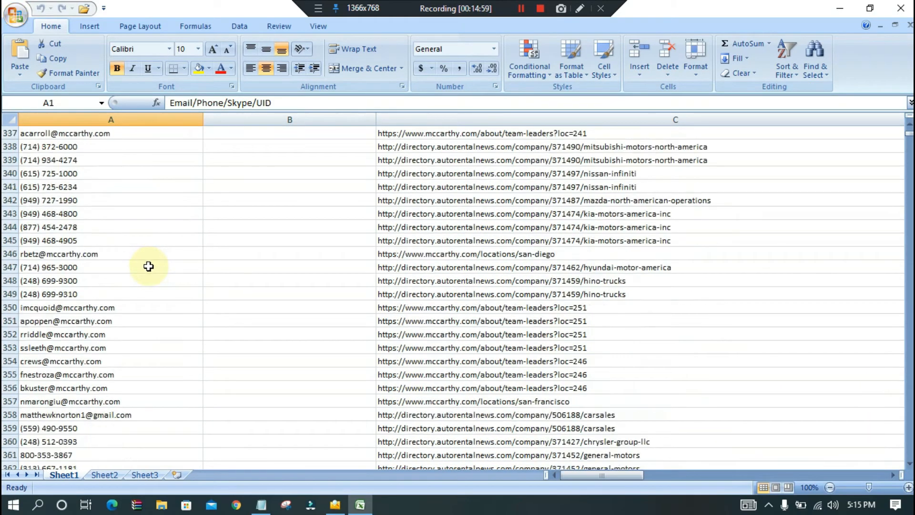
{"action": "scroll", "coordinate": [149, 266], "scroll_direction": "down", "scroll_amount": 4}
{"action": "scroll", "coordinate": [148, 267], "scroll_direction": "down", "scroll_amount": 10}
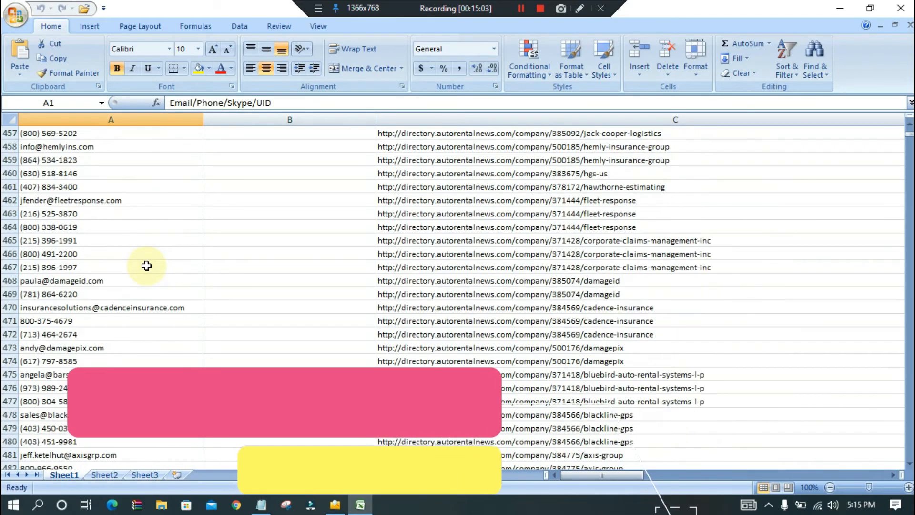
{"action": "scroll", "coordinate": [146, 263], "scroll_direction": "down", "scroll_amount": 13}
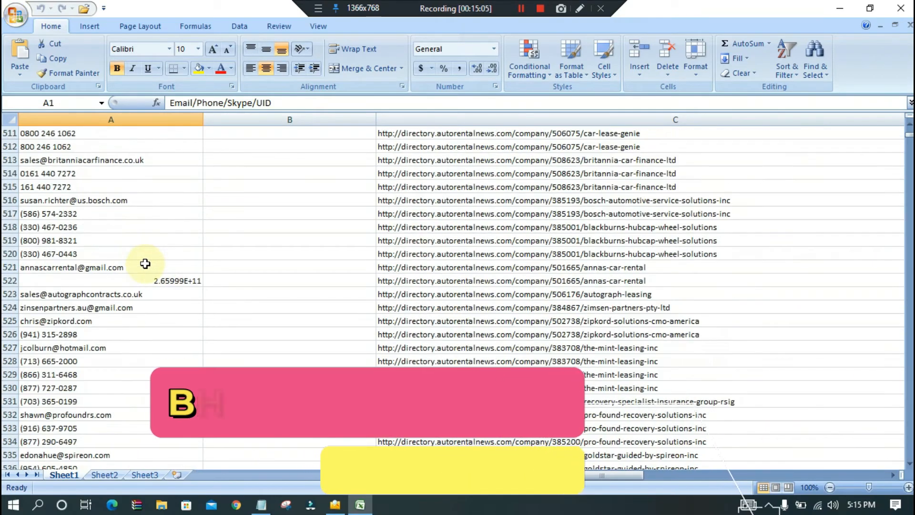
{"action": "scroll", "coordinate": [142, 262], "scroll_direction": "down", "scroll_amount": 18}
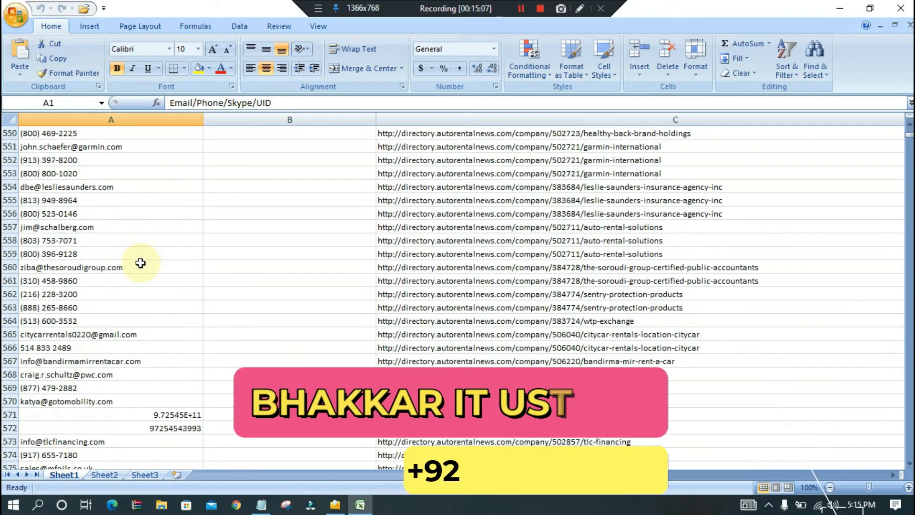
{"action": "scroll", "coordinate": [139, 263], "scroll_direction": "down", "scroll_amount": 15}
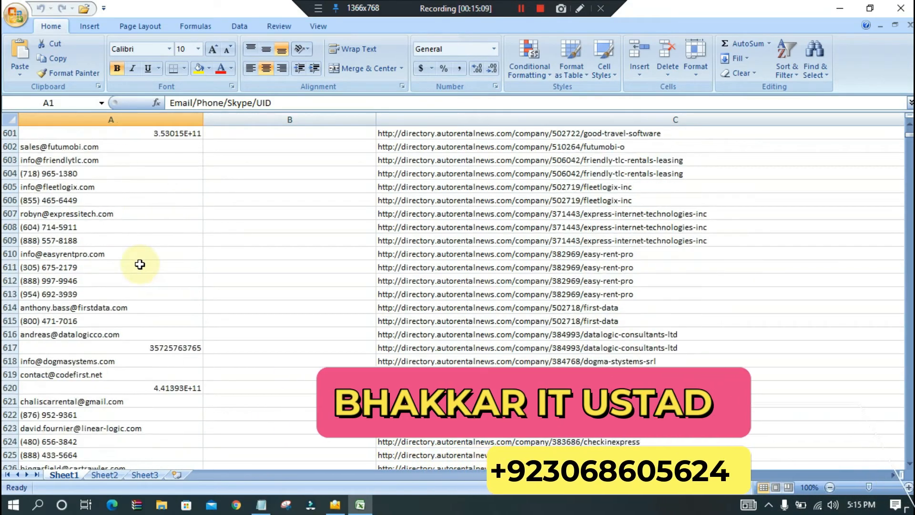
{"action": "scroll", "coordinate": [139, 265], "scroll_direction": "down", "scroll_amount": 17}
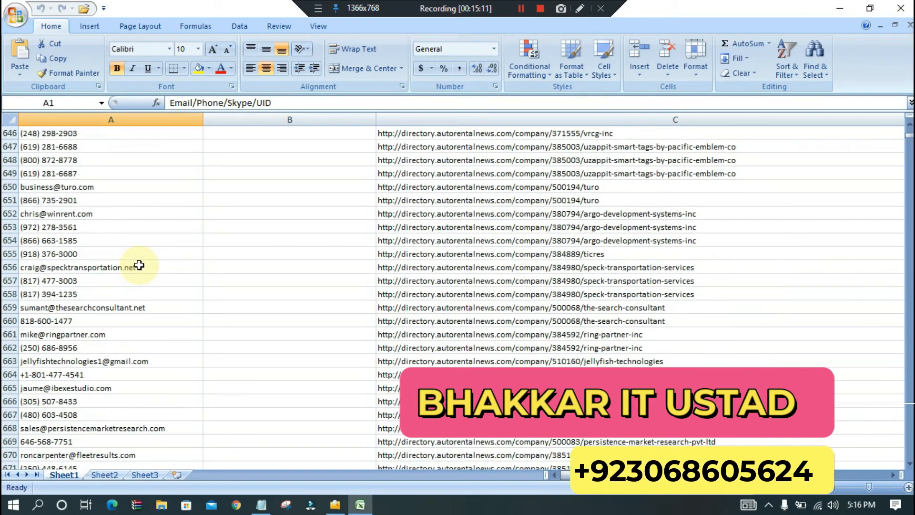
{"action": "scroll", "coordinate": [139, 267], "scroll_direction": "down", "scroll_amount": 15}
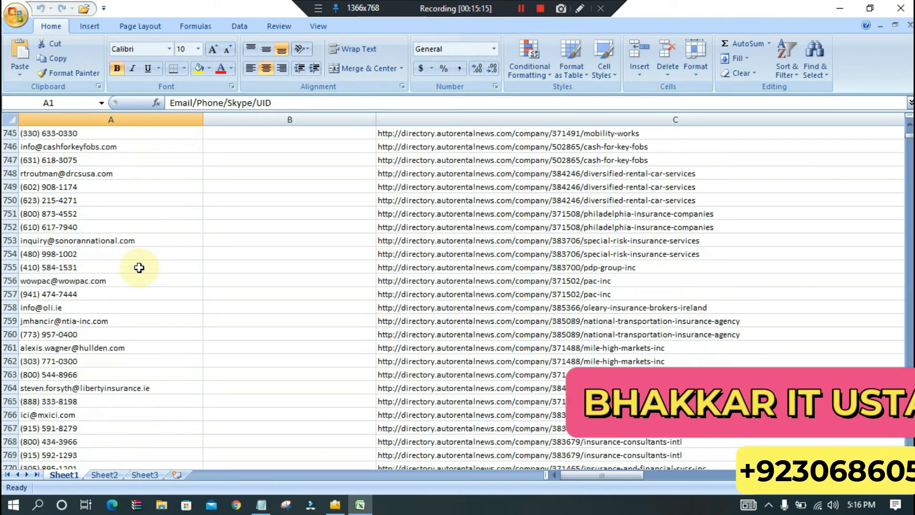
{"action": "scroll", "coordinate": [139, 268], "scroll_direction": "down", "scroll_amount": 20}
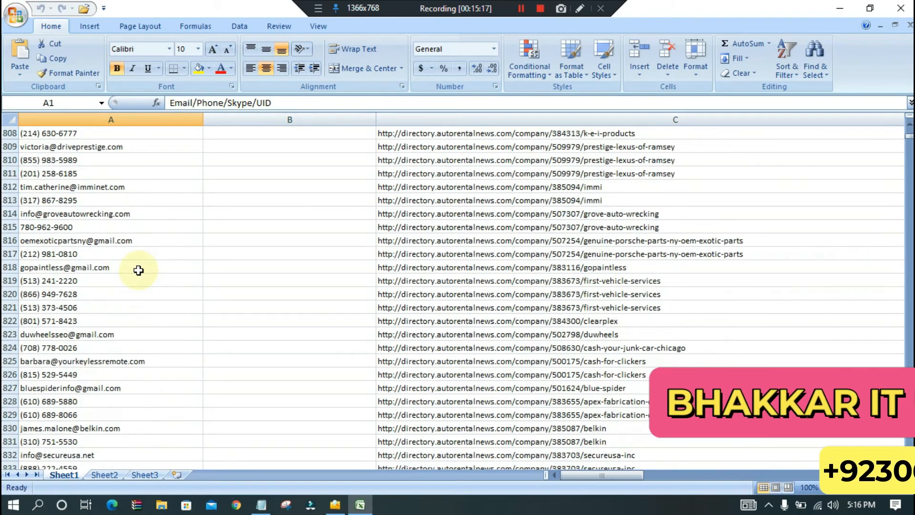
{"action": "scroll", "coordinate": [138, 271], "scroll_direction": "down", "scroll_amount": 5}
{"action": "scroll", "coordinate": [141, 272], "scroll_direction": "down", "scroll_amount": 11}
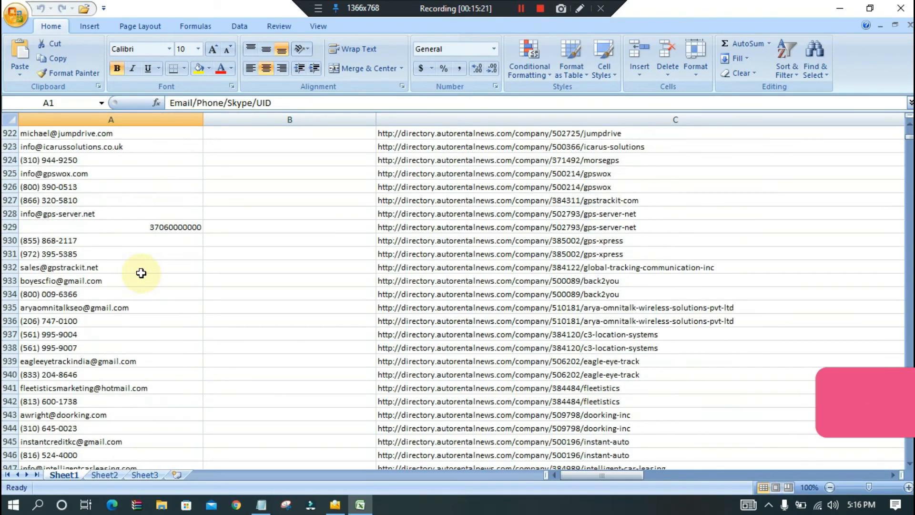
{"action": "scroll", "coordinate": [141, 273], "scroll_direction": "down", "scroll_amount": 20}
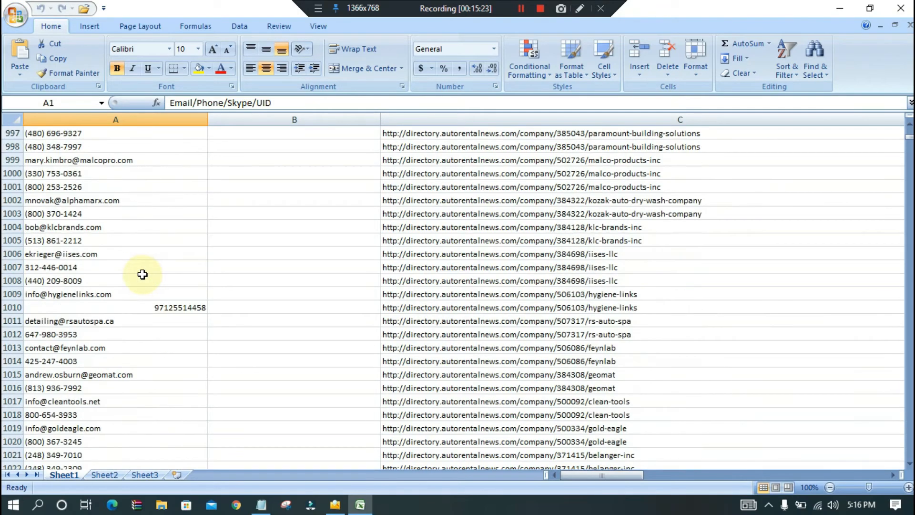
- Check the end of the exported contact list on Sheet1 and examine the Owner, Source, Phone and Domain columns
{"action": "scroll", "coordinate": [141, 275], "scroll_direction": "down", "scroll_amount": 13}
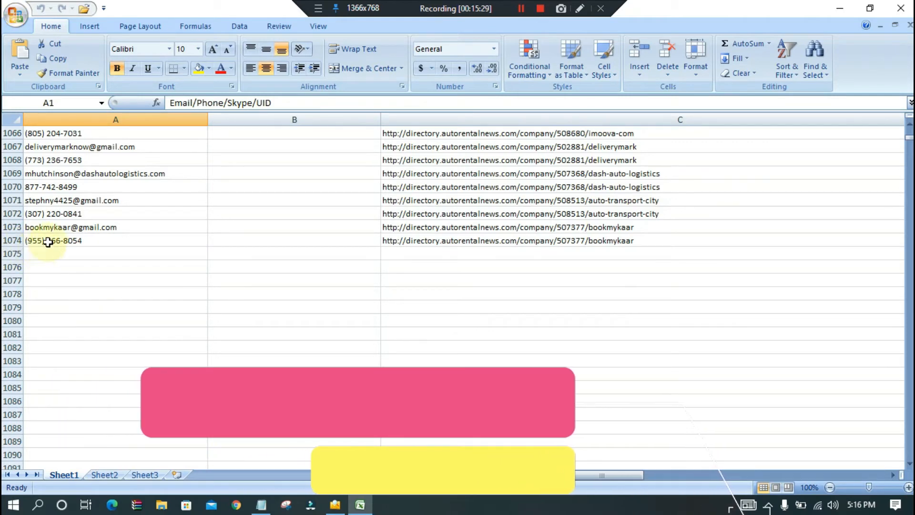
{"action": "scroll", "coordinate": [57, 247], "scroll_direction": "up", "scroll_amount": 4}
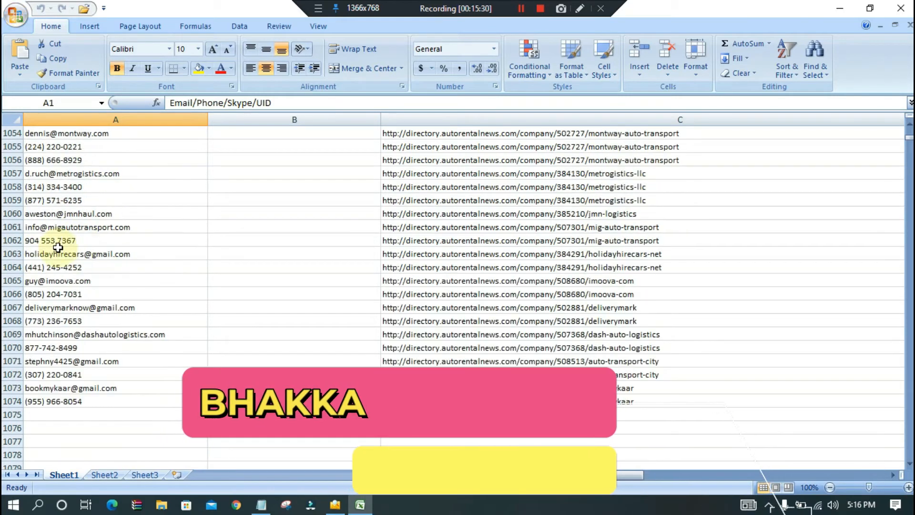
{"action": "left_click", "coordinate": [909, 103]}
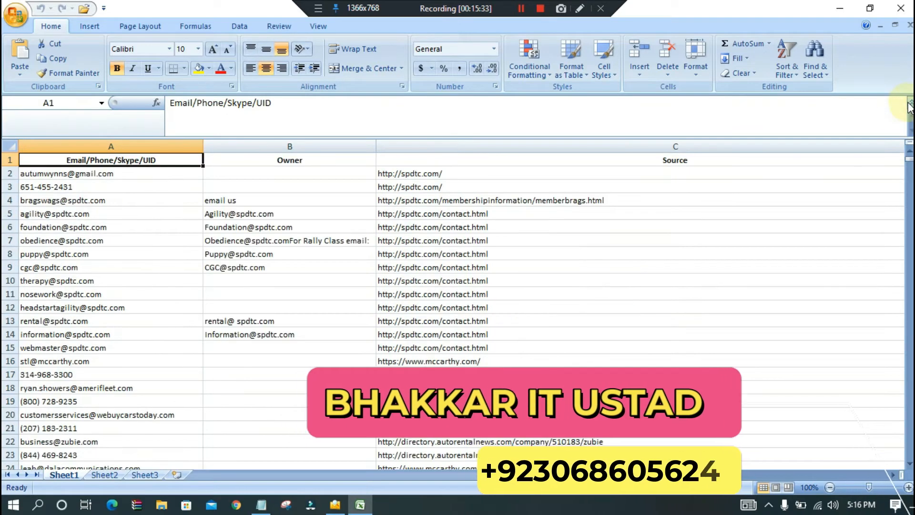
{"action": "left_click", "coordinate": [329, 146]}
{"action": "left_click", "coordinate": [581, 148]}
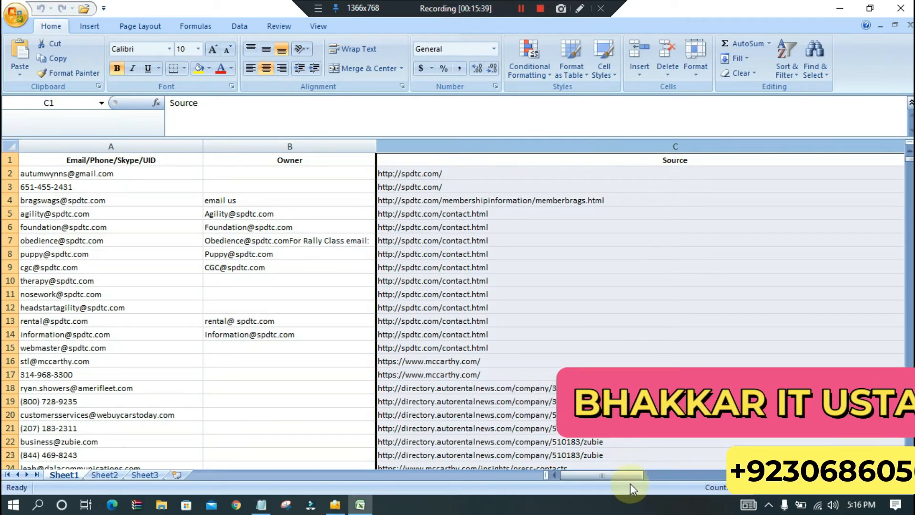
{"action": "left_click_drag", "start_coordinate": [630, 476], "coordinate": [653, 479]}
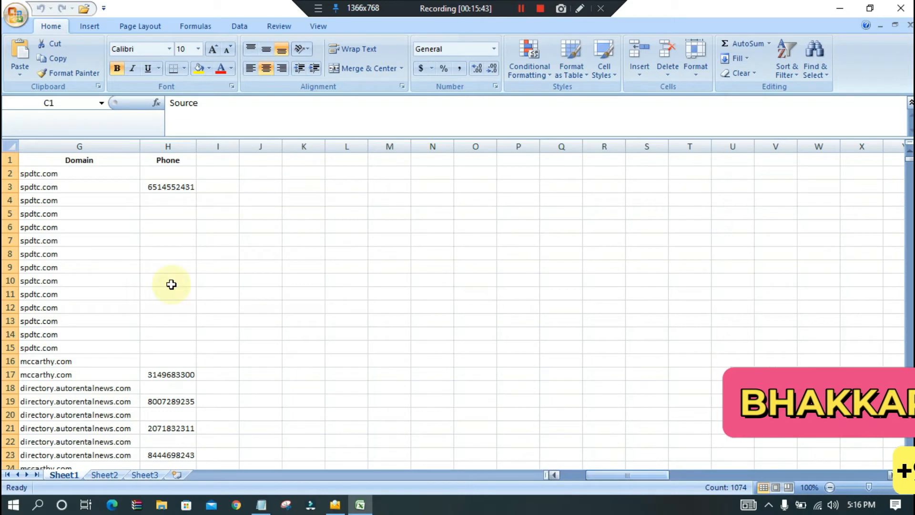
{"action": "left_click", "coordinate": [147, 144]}
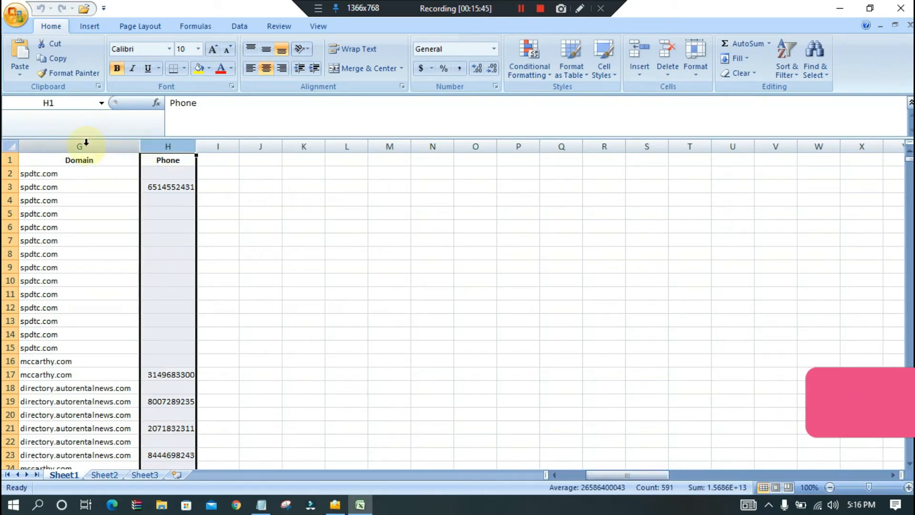
{"action": "left_click", "coordinate": [78, 144]}
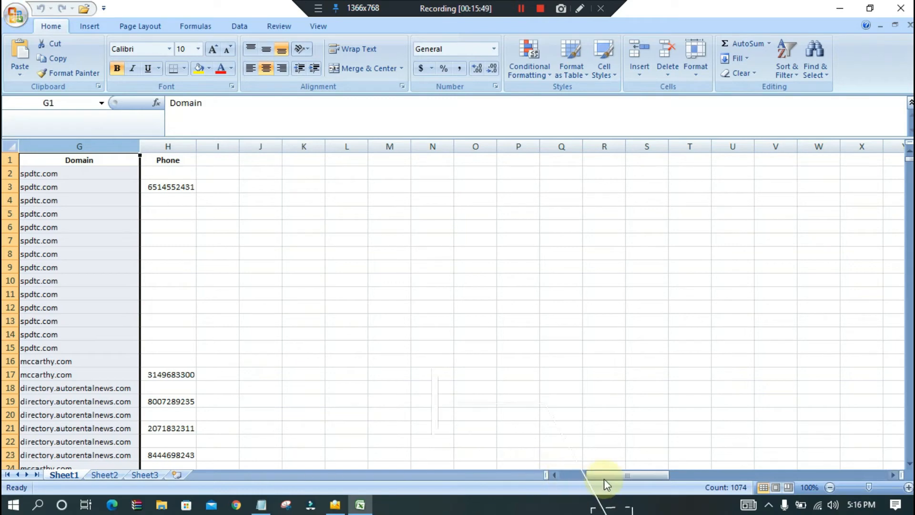
{"action": "left_click_drag", "start_coordinate": [604, 478], "coordinate": [570, 481]}
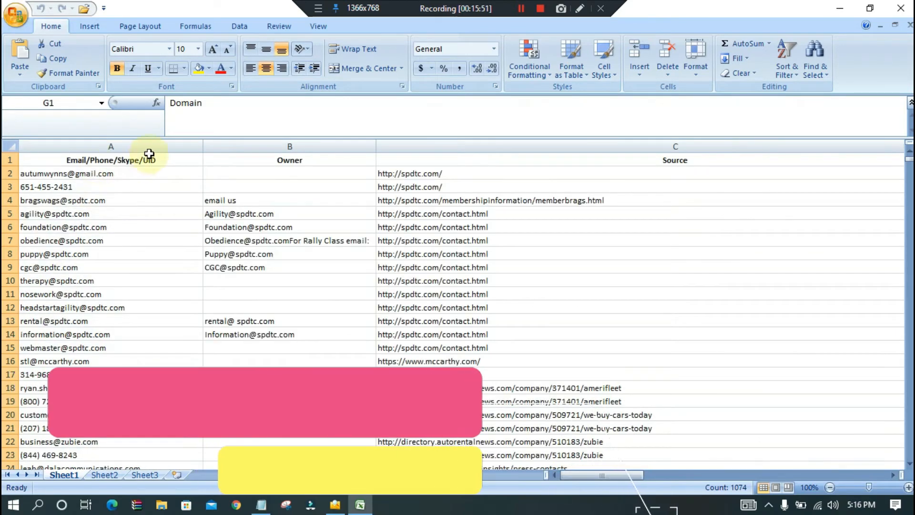
- Widen the Email/Phone/Skype/UID column and sort the sheet by it from A to Z, expanding the selection
{"action": "left_click", "coordinate": [161, 144]}
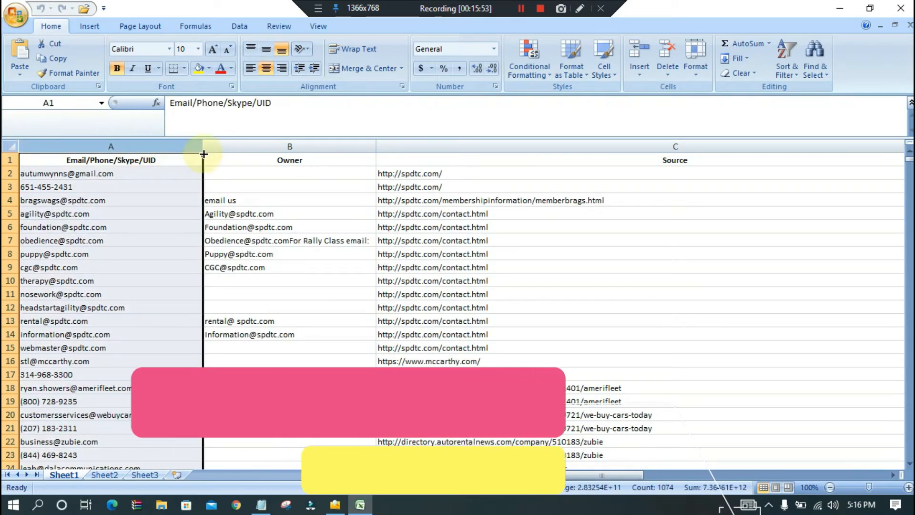
{"action": "left_click_drag", "start_coordinate": [225, 151], "coordinate": [262, 152]}
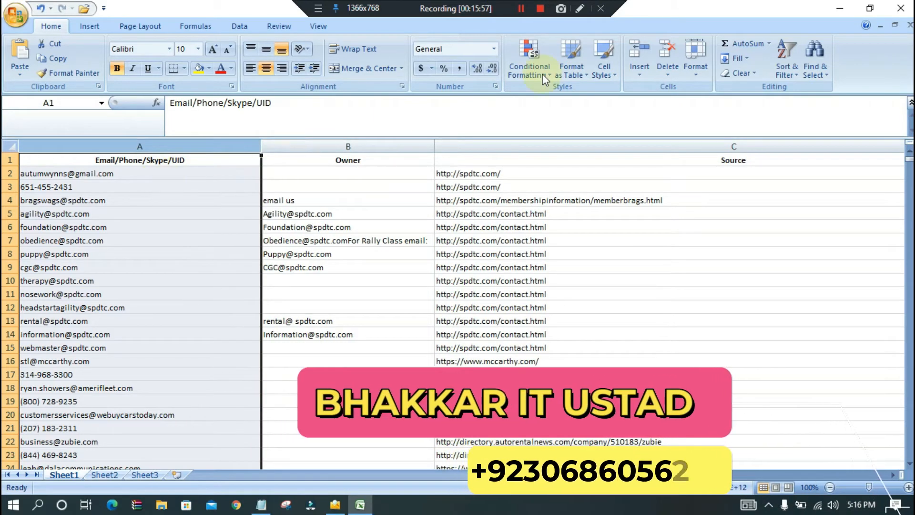
{"action": "left_click", "coordinate": [788, 62]}
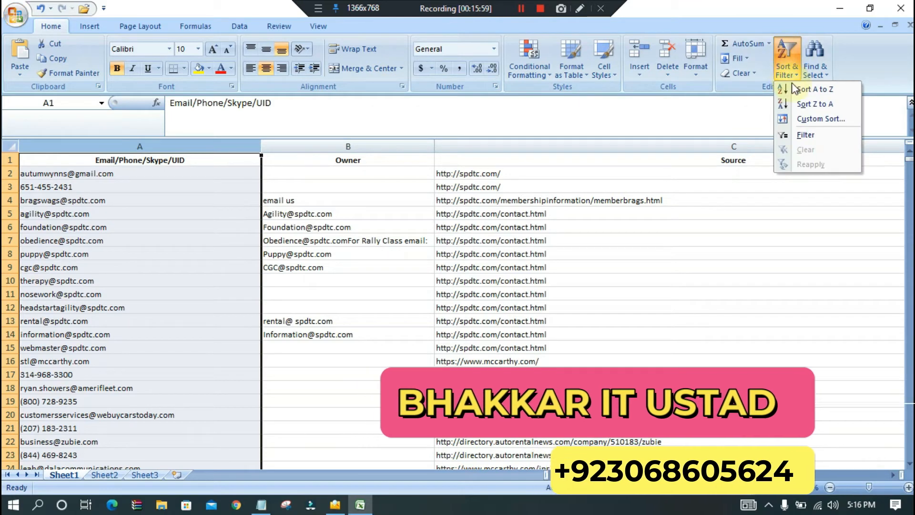
{"action": "left_click", "coordinate": [813, 89]}
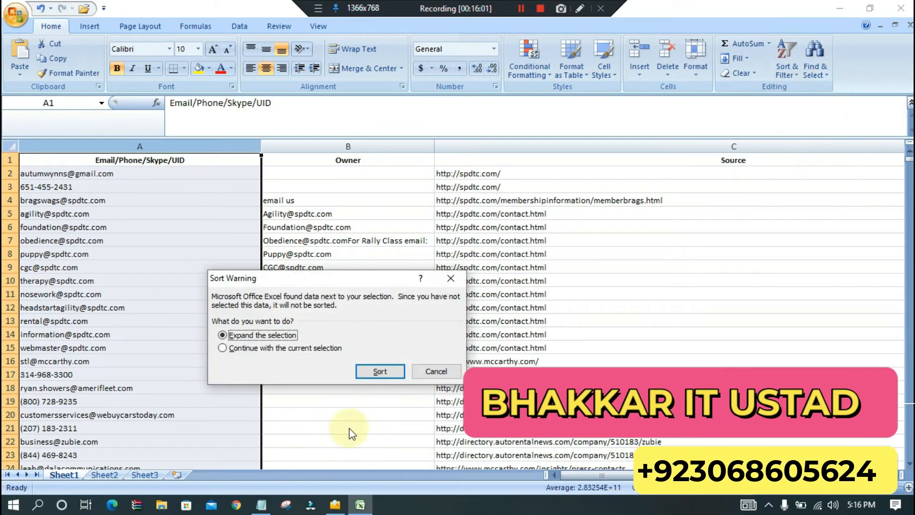
{"action": "left_click", "coordinate": [392, 375]}
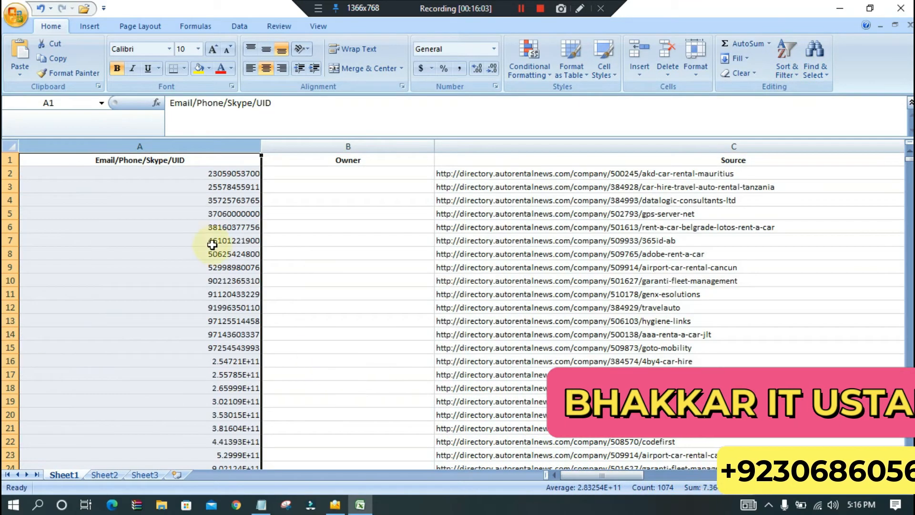
- Format the Email/Phone/Skype/UID column as Number without decimal places so that long phone numbers are shown in full
{"action": "scroll", "coordinate": [210, 243], "scroll_direction": "down", "scroll_amount": 4}
{"action": "scroll", "coordinate": [208, 240], "scroll_direction": "down", "scroll_amount": 4}
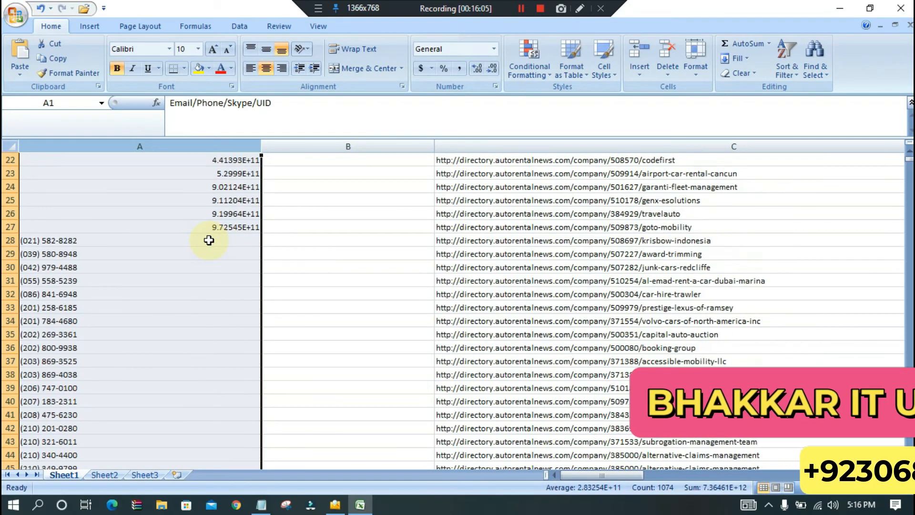
{"action": "scroll", "coordinate": [212, 241], "scroll_direction": "up", "scroll_amount": 2}
{"action": "scroll", "coordinate": [213, 240], "scroll_direction": "up", "scroll_amount": 6}
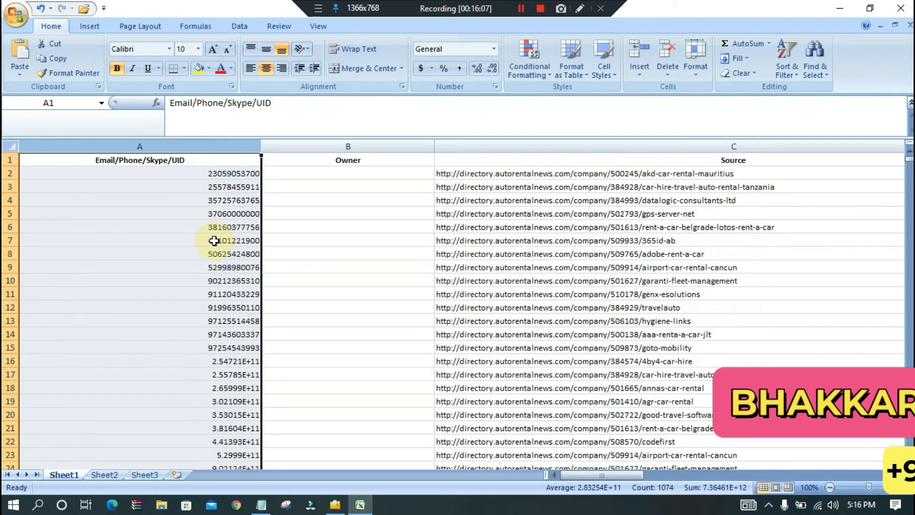
{"action": "left_click", "coordinate": [492, 49]}
{"action": "left_click", "coordinate": [484, 100]}
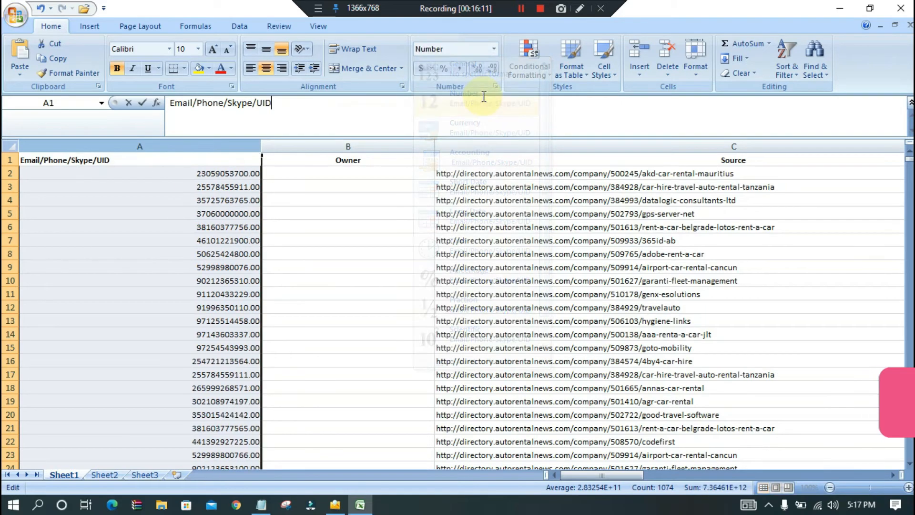
{"action": "left_click", "coordinate": [475, 109]}
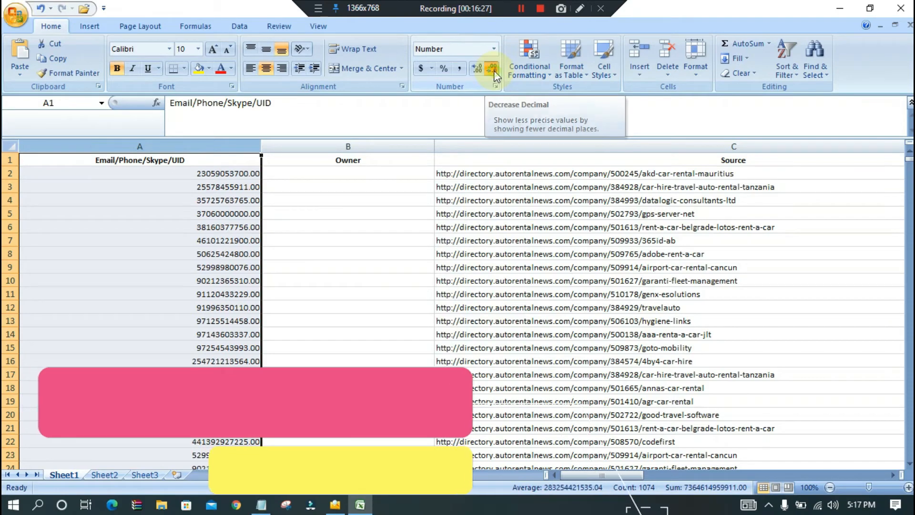
{"action": "left_click", "coordinate": [494, 71]}
{"action": "left_click", "coordinate": [494, 71]}
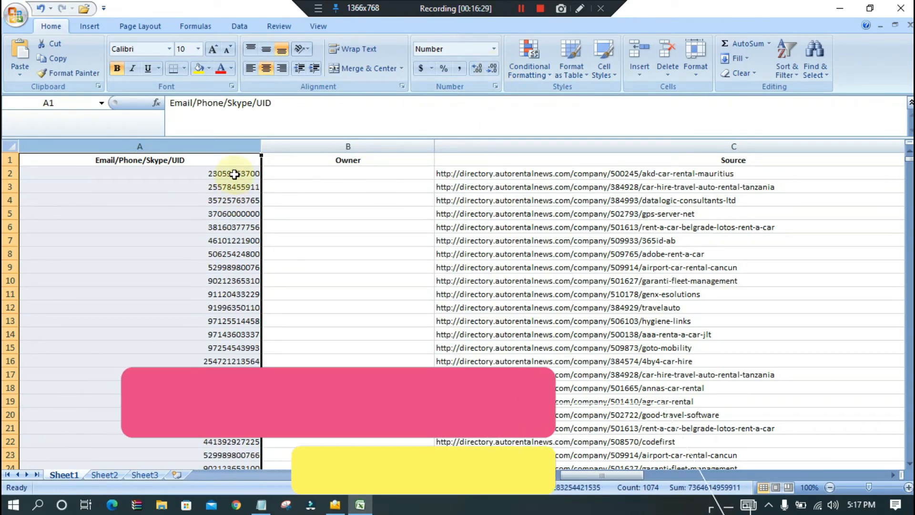
- Look through the sorted phone numbers and their source URLs on Sheet1, and return to the first row
{"action": "scroll", "coordinate": [234, 175], "scroll_direction": "down", "scroll_amount": 20}
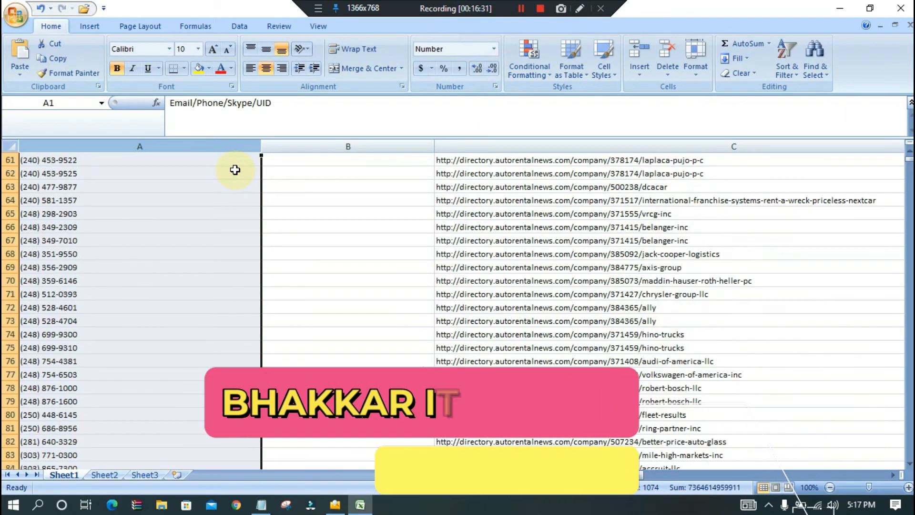
{"action": "scroll", "coordinate": [235, 170], "scroll_direction": "down", "scroll_amount": 15}
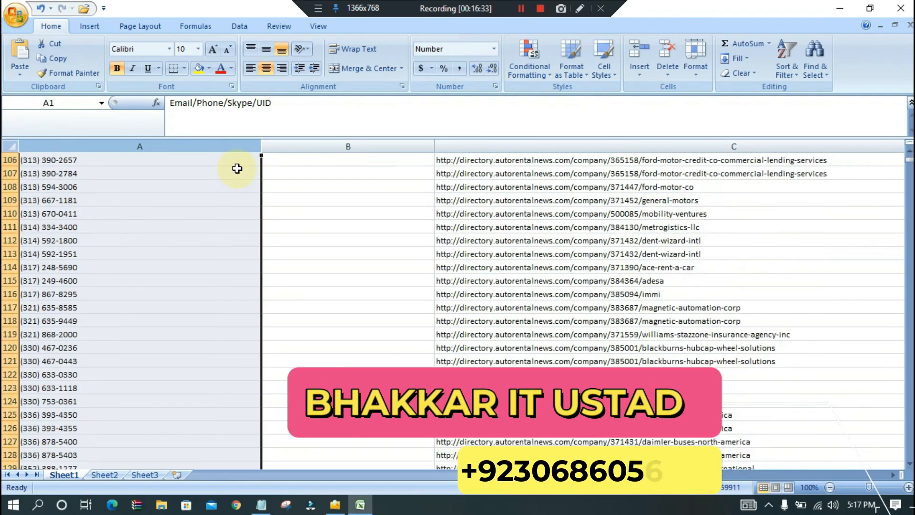
{"action": "scroll", "coordinate": [237, 168], "scroll_direction": "up", "scroll_amount": 6}
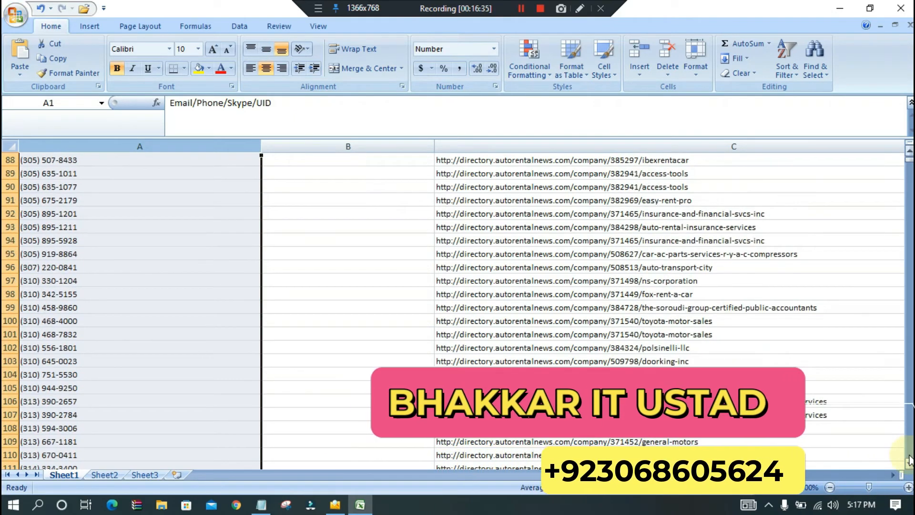
{"action": "left_click", "coordinate": [909, 456]}
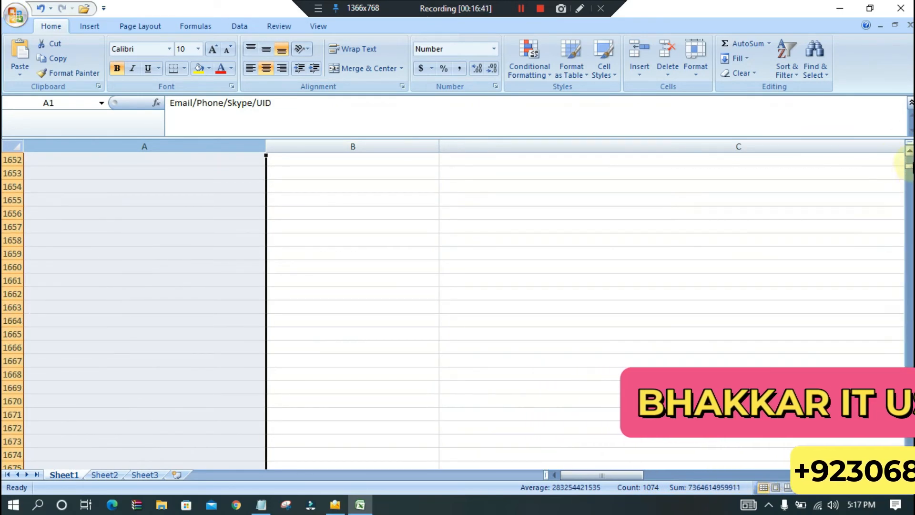
{"action": "scroll", "coordinate": [457, 310], "scroll_direction": "up", "scroll_amount": 2}
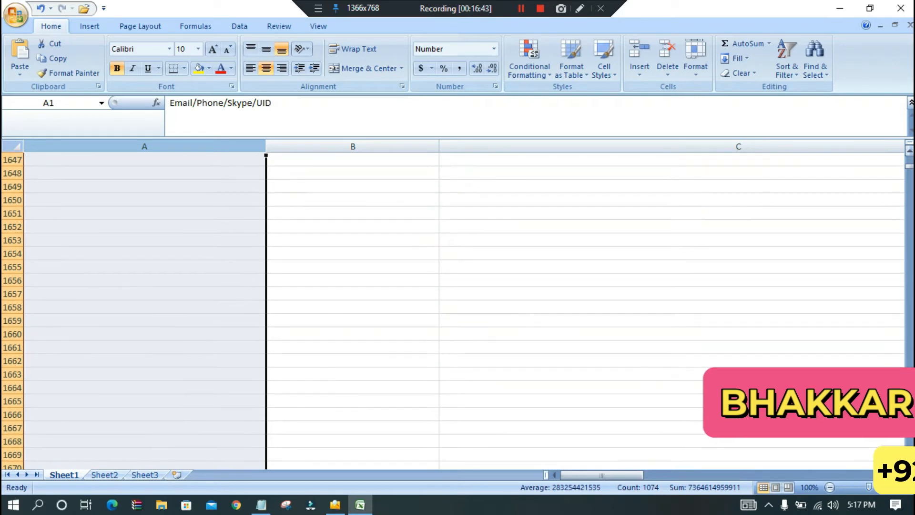
{"action": "double_click", "coordinate": [911, 105]}
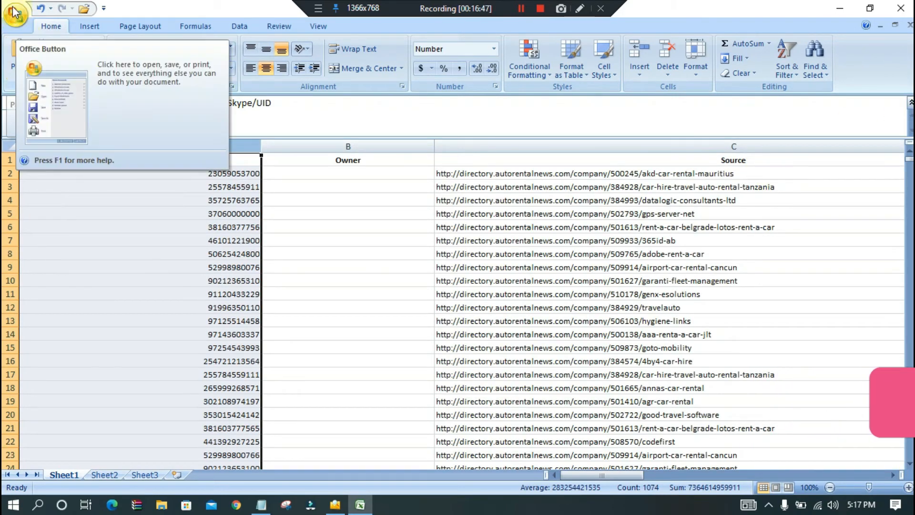
{"action": "right_click", "coordinate": [149, 386]}
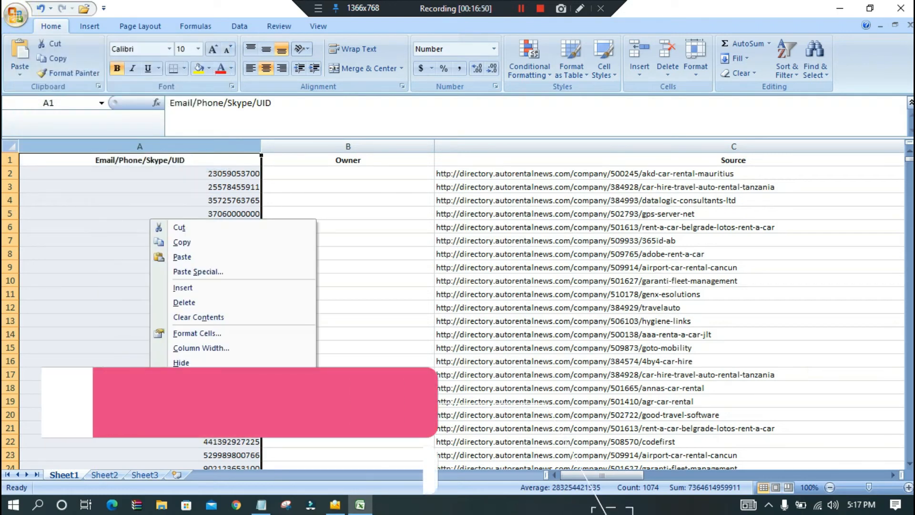
{"action": "left_click", "coordinate": [94, 351]}
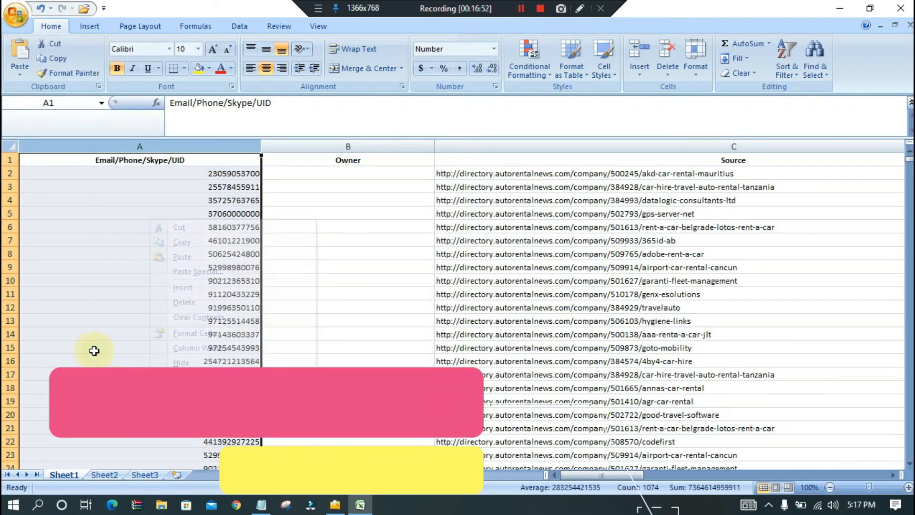
- Close the workbook, saving it in Documents as an Excel Workbook named result
{"action": "left_click", "coordinate": [908, 9]}
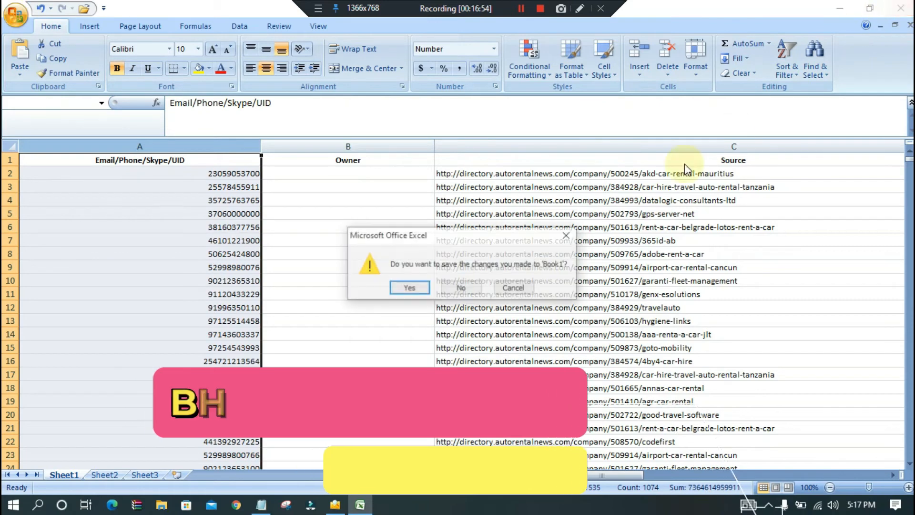
{"action": "left_click", "coordinate": [413, 289]}
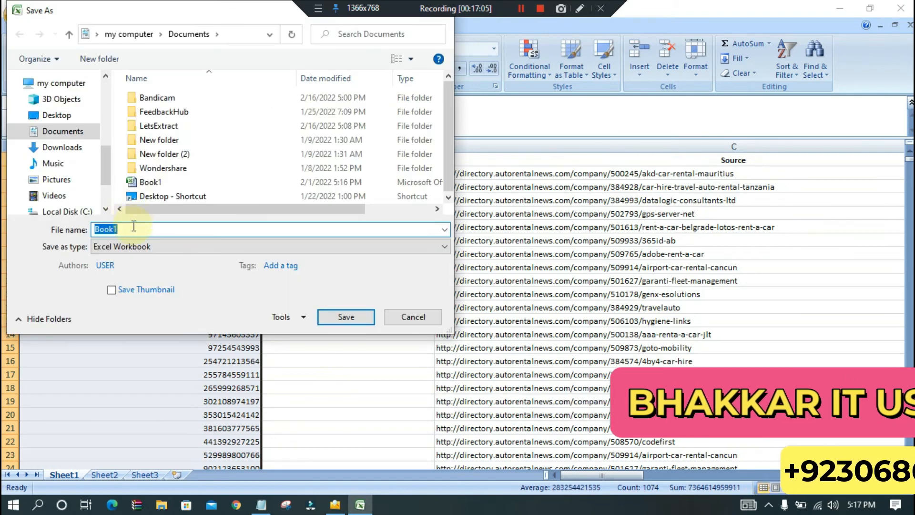
{"action": "key", "text": "BackSpace"}
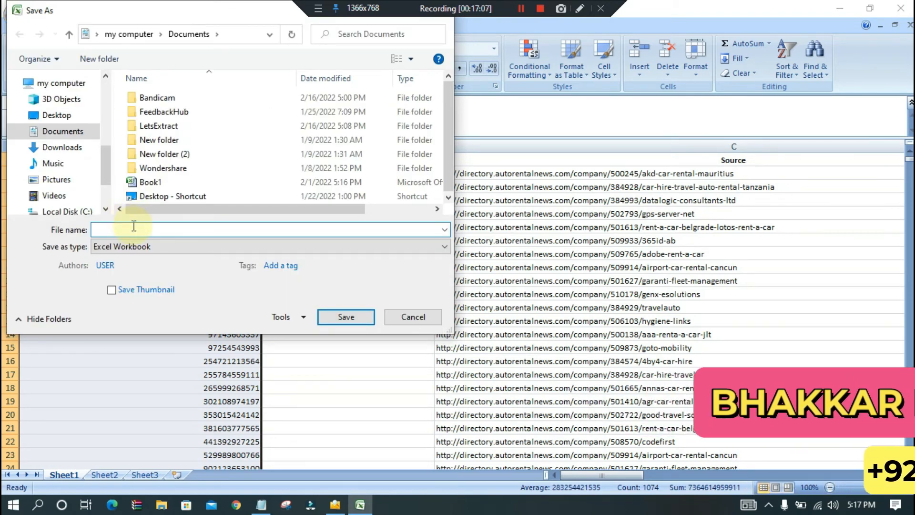
{"action": "type", "text": "result"}
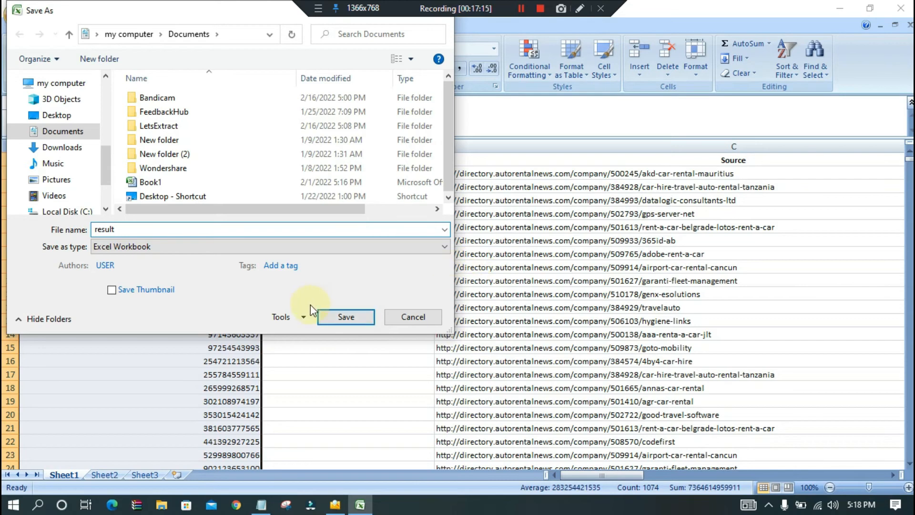
{"action": "left_click", "coordinate": [340, 317]}
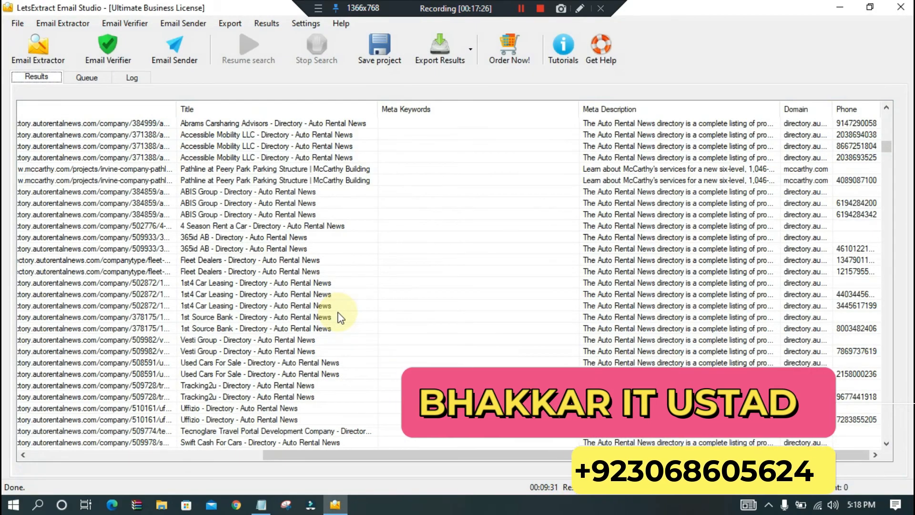
- View the bulk mode of the website email scan in LetsExtract Email Studio and close it without starting a search
{"action": "left_click", "coordinate": [39, 48]}
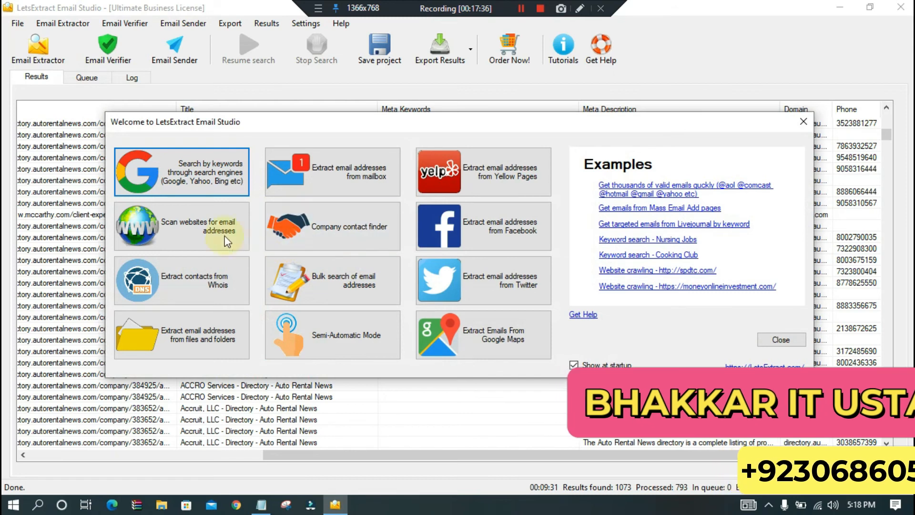
{"action": "left_click", "coordinate": [212, 233]}
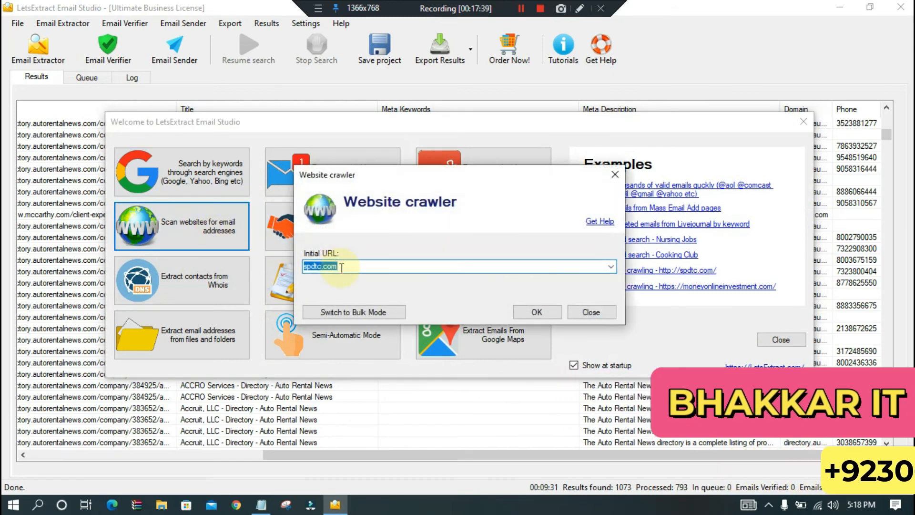
{"action": "left_click", "coordinate": [359, 311]}
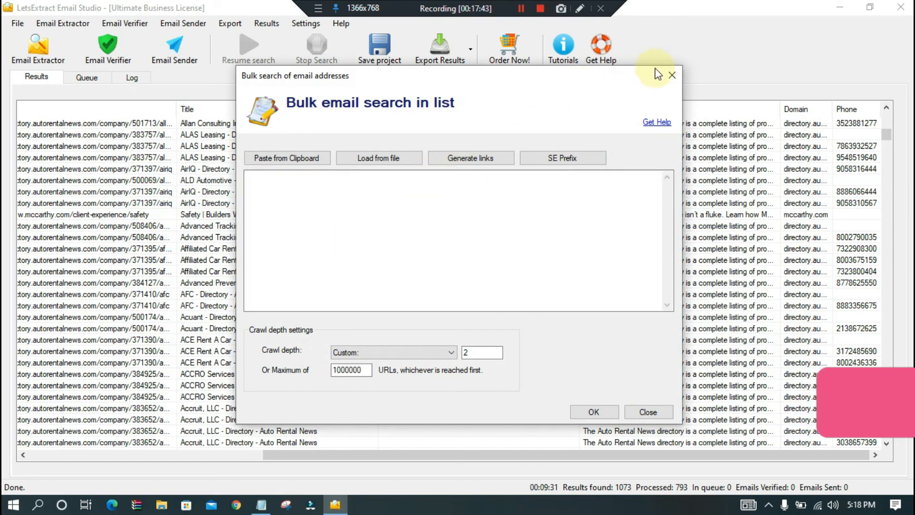
{"action": "left_click", "coordinate": [676, 72]}
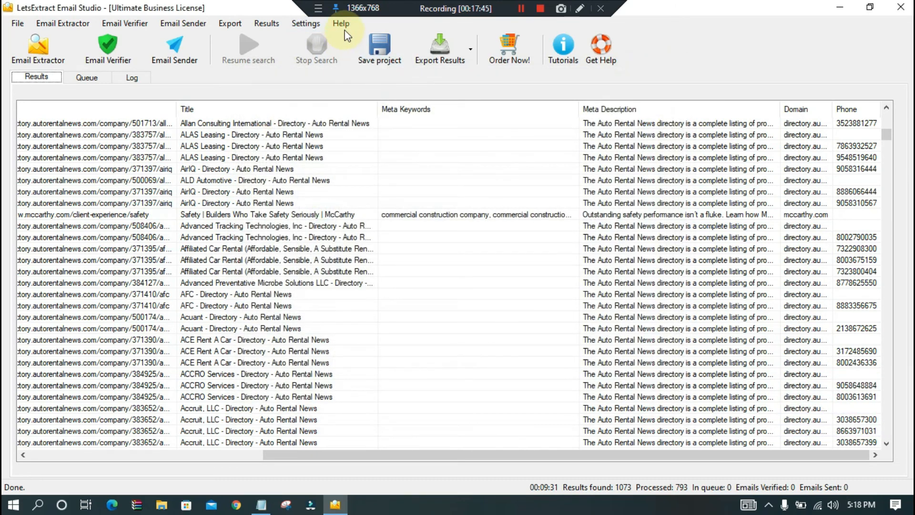
- View the version and support details in the About LetsExtract Email Studio window and close it
{"action": "left_click", "coordinate": [341, 25]}
{"action": "left_click", "coordinate": [382, 119]}
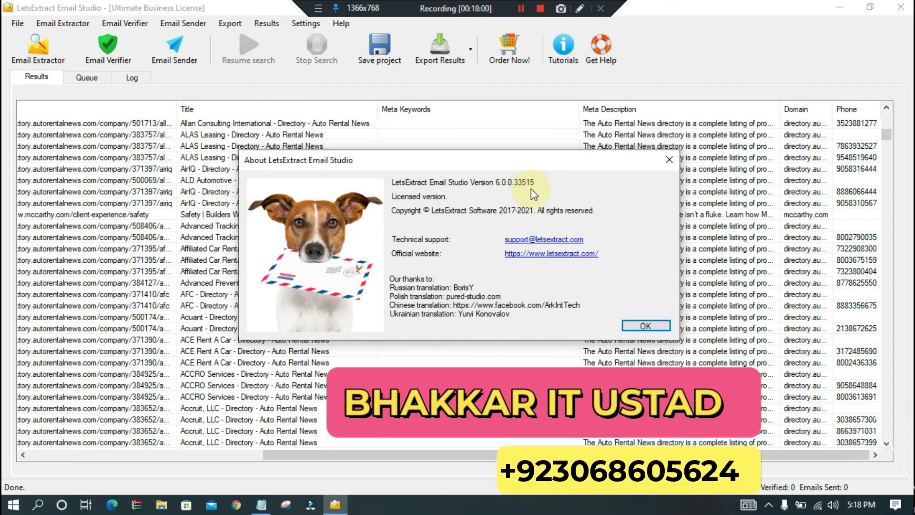
{"action": "left_click", "coordinate": [669, 160]}
- Open the Email Extractor's selection of extraction methods
{"action": "left_click", "coordinate": [23, 50]}
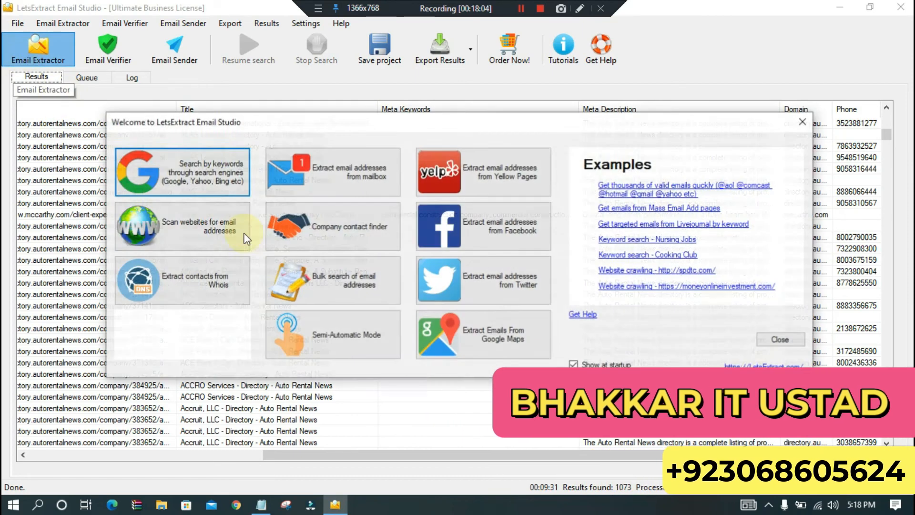